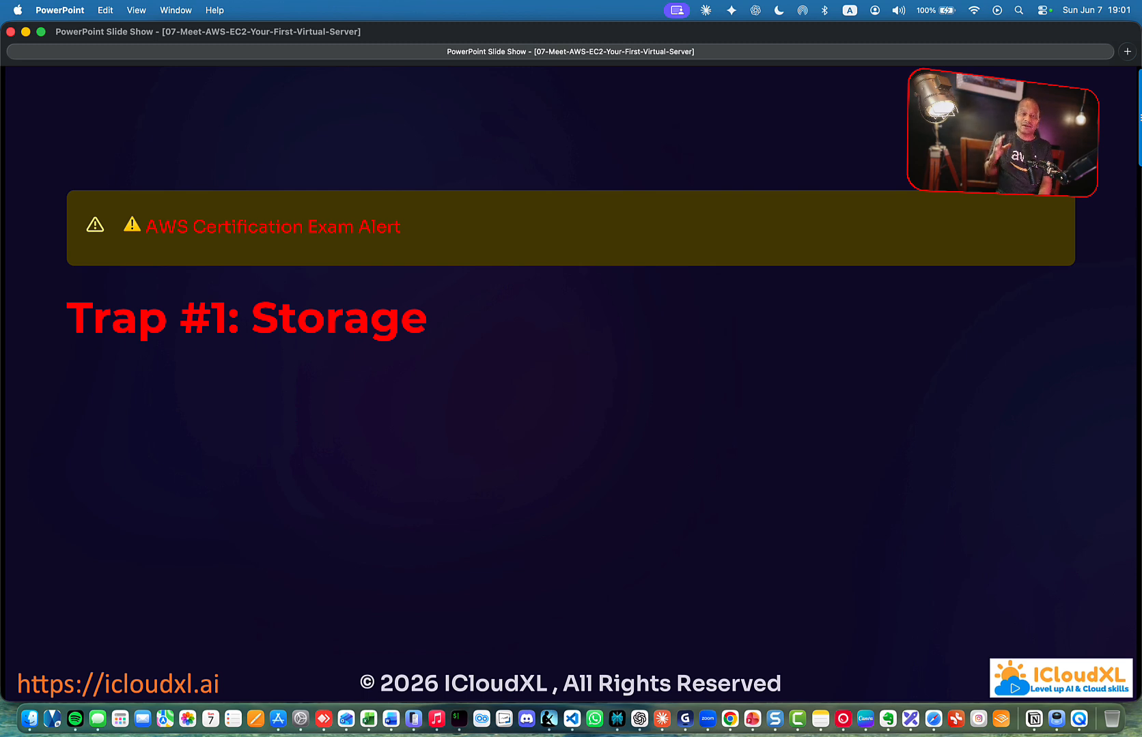
key(Right)
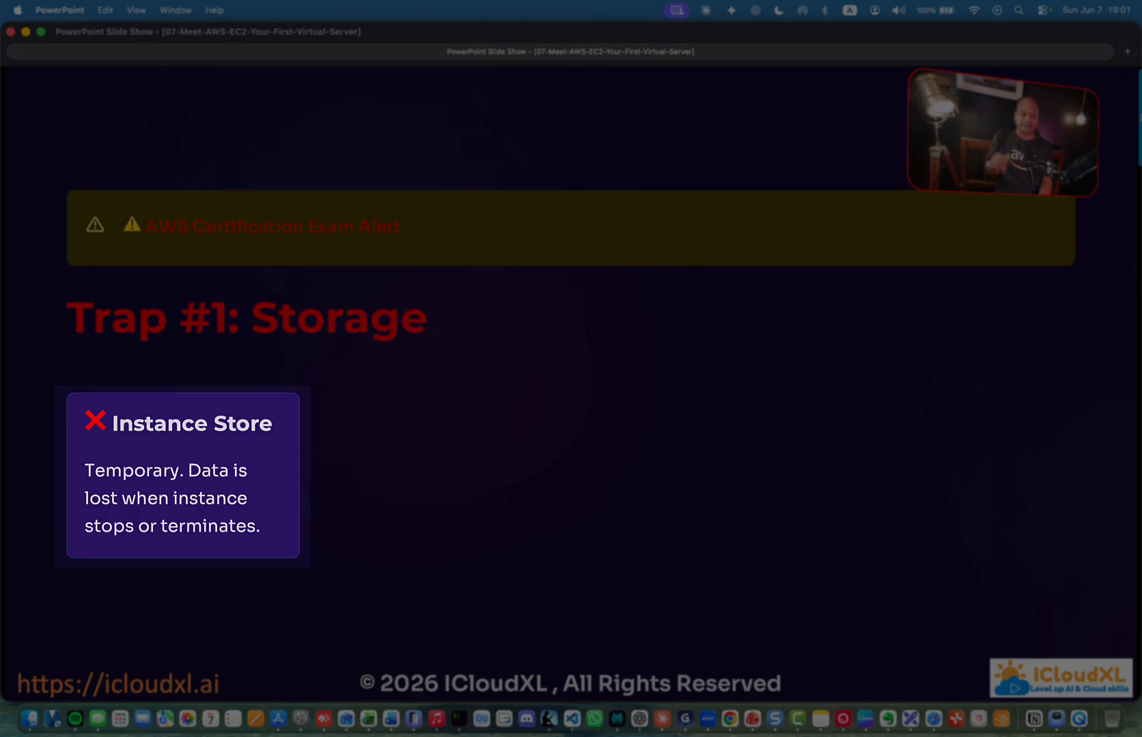
key(Right)
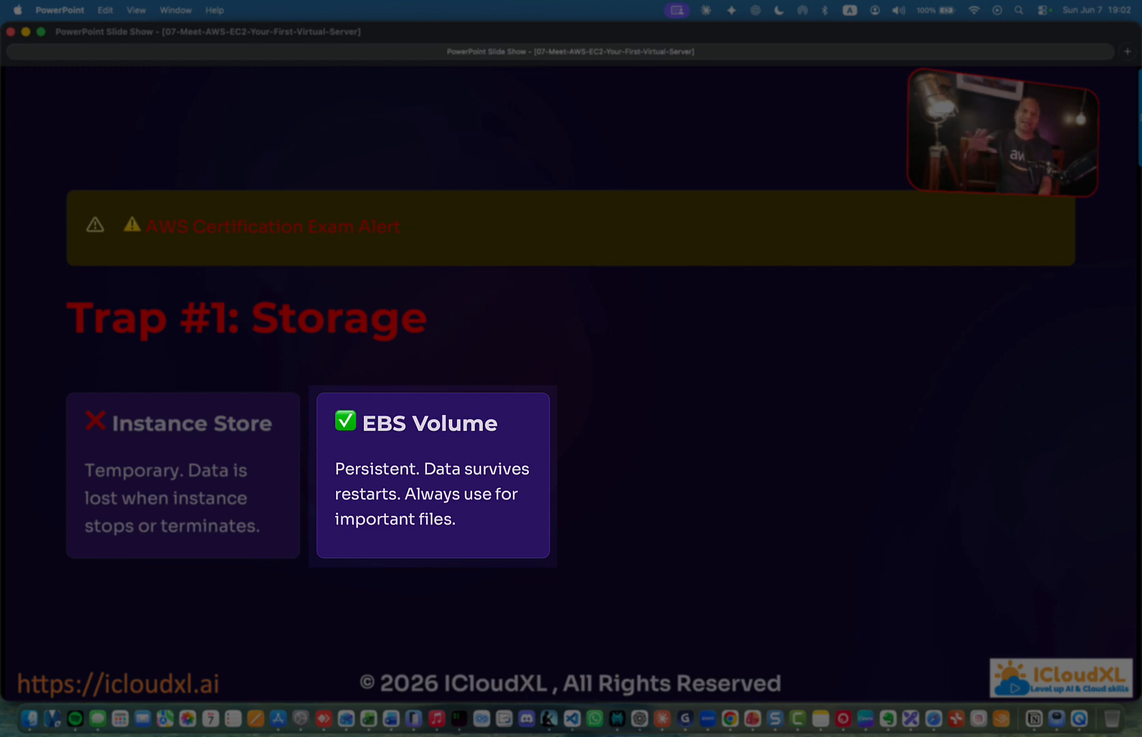
key(Right)
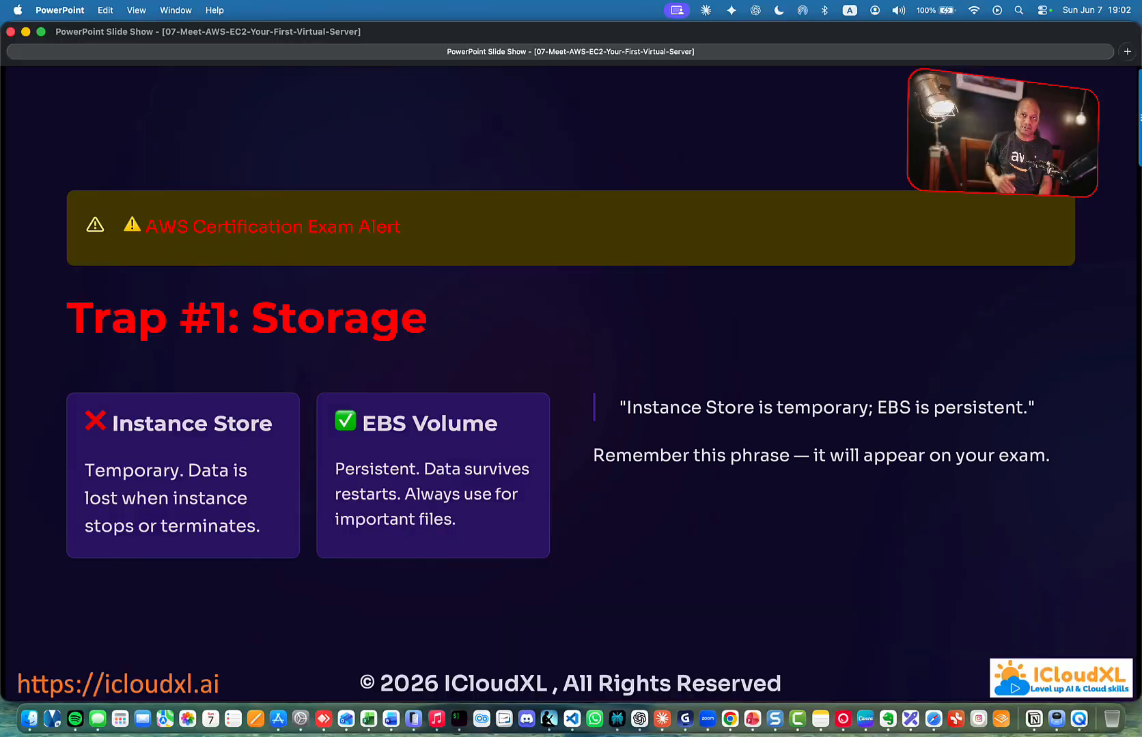
key(Right)
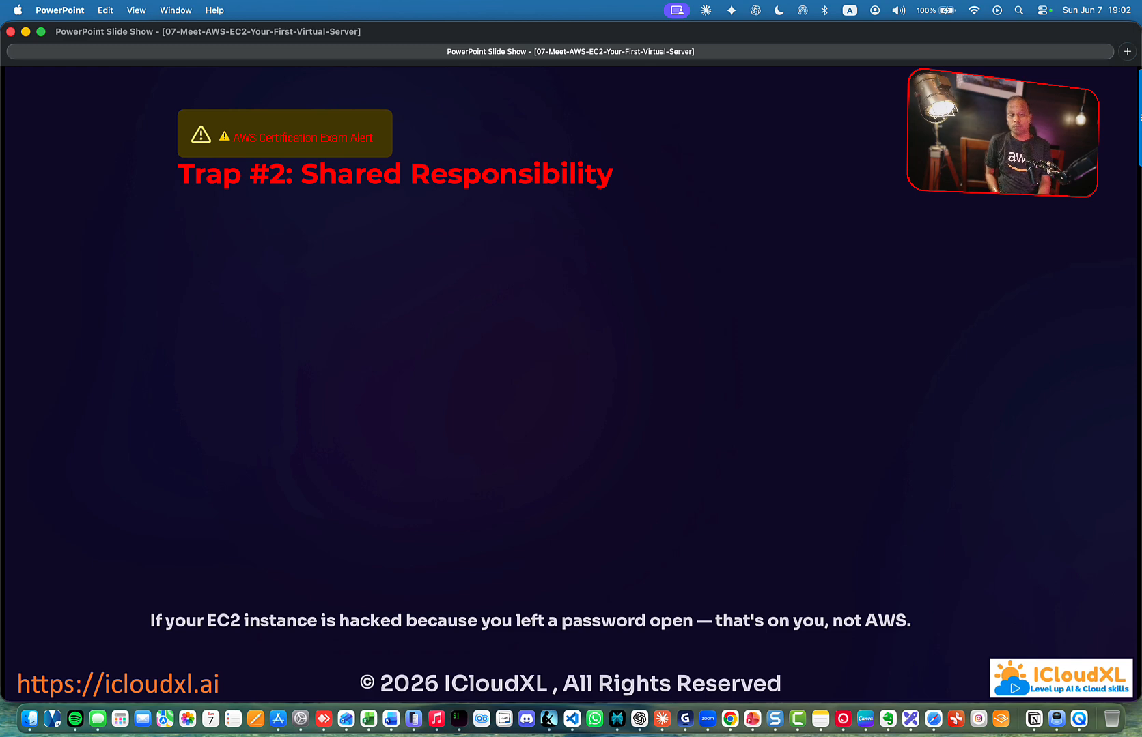
key(Right)
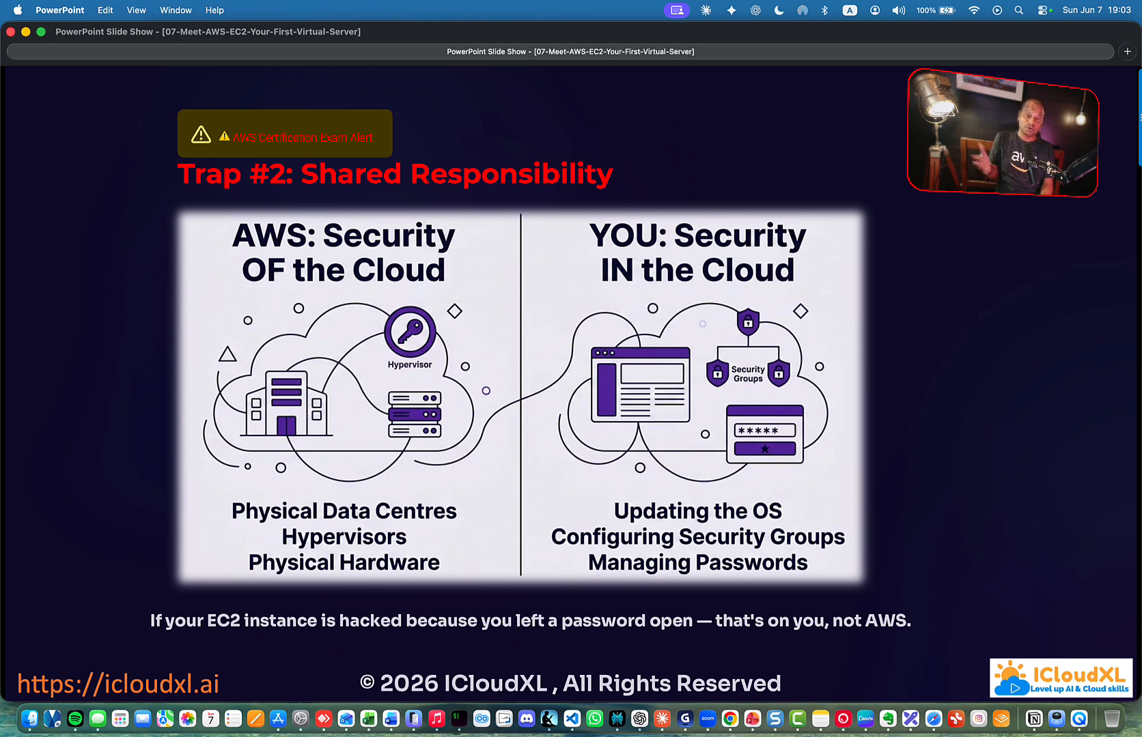
key(Right)
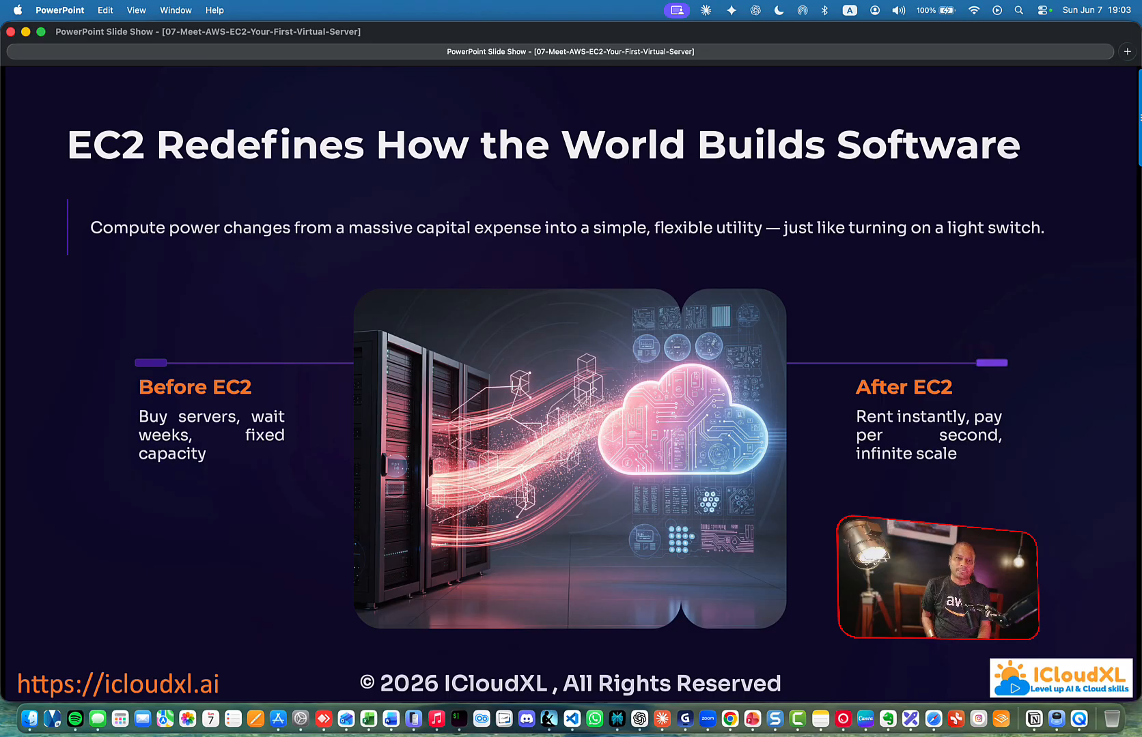
key(Right)
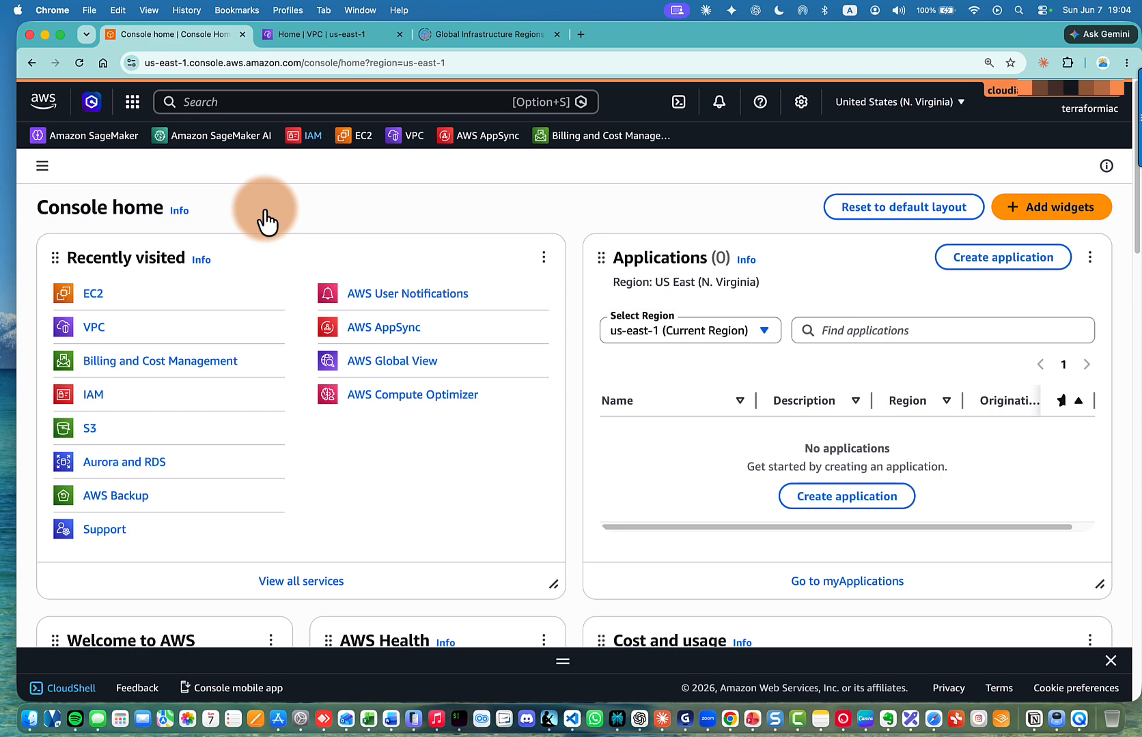
Start launching a new EC2 instance from the Instances list and name it youtube-demo
click(347, 140)
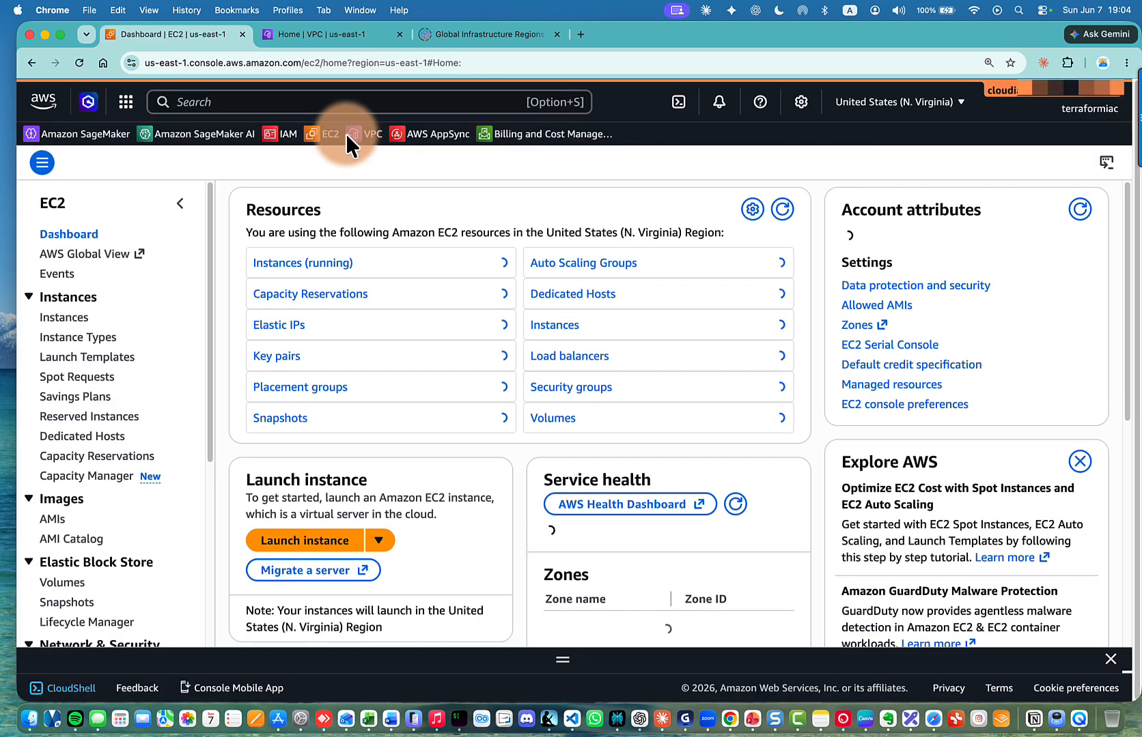
click(75, 319)
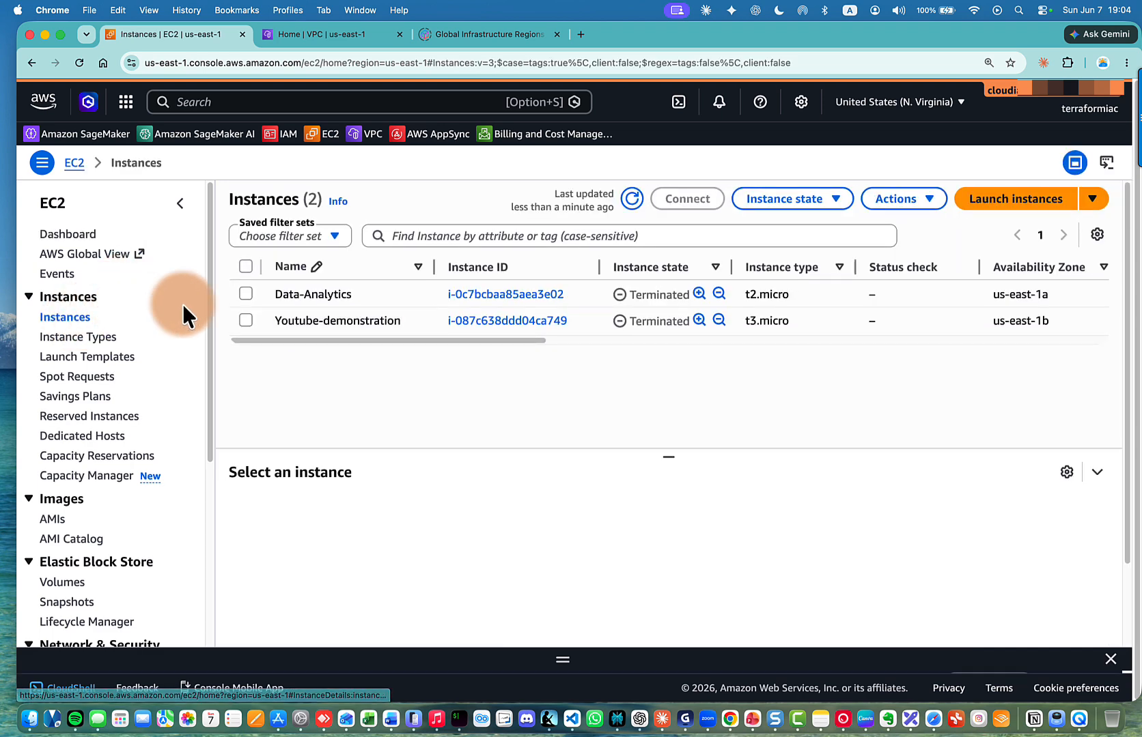
click(1023, 202)
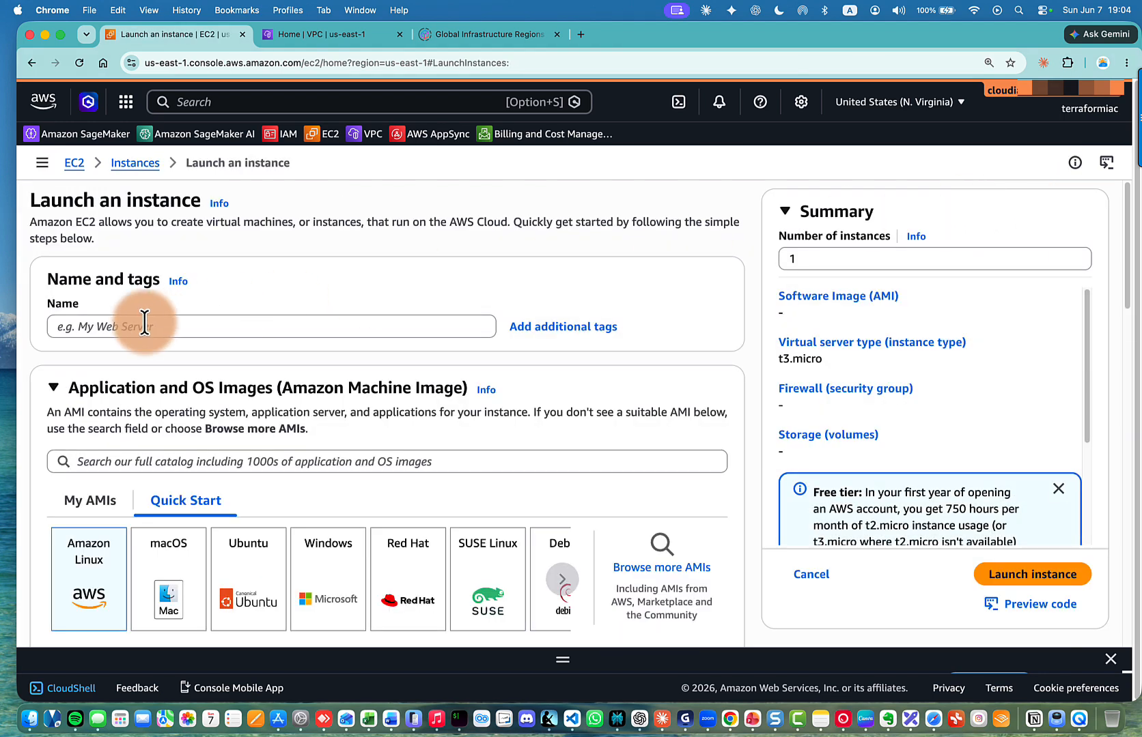
click(145, 325)
text(youtube-demo)
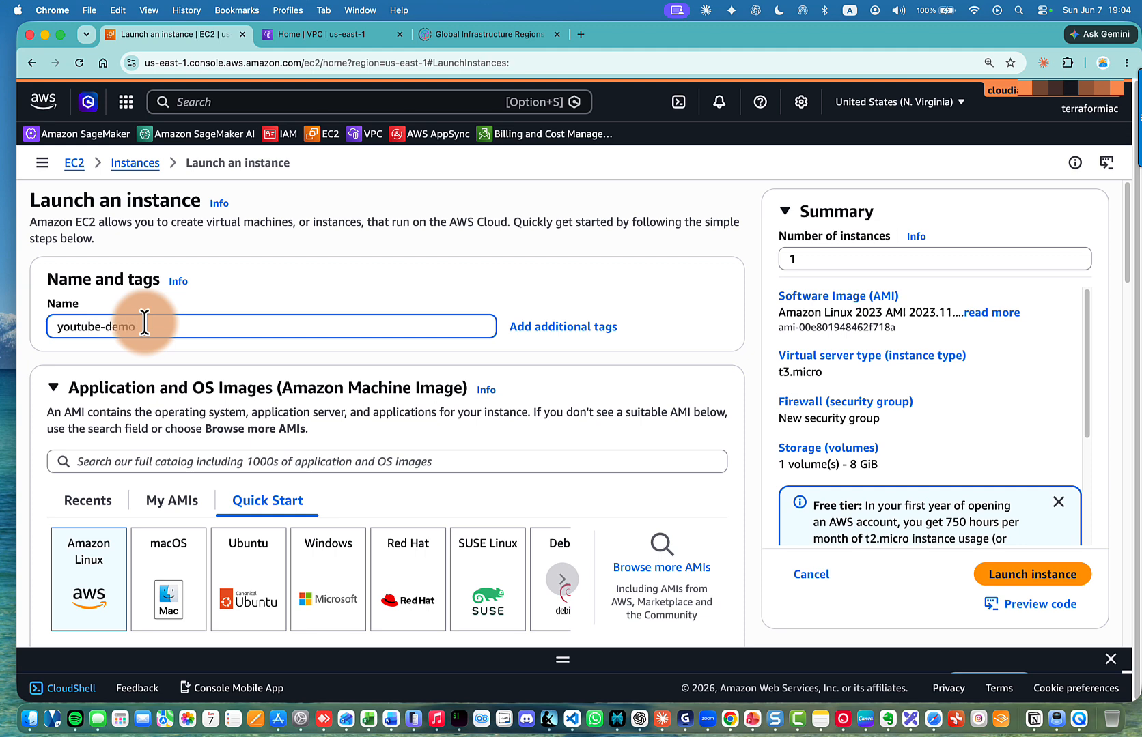
Select the Amazon Linux quick-start image and keep the Amazon Linux 2023 kernel-6.1 AMI
scroll(144, 323, down, 5)
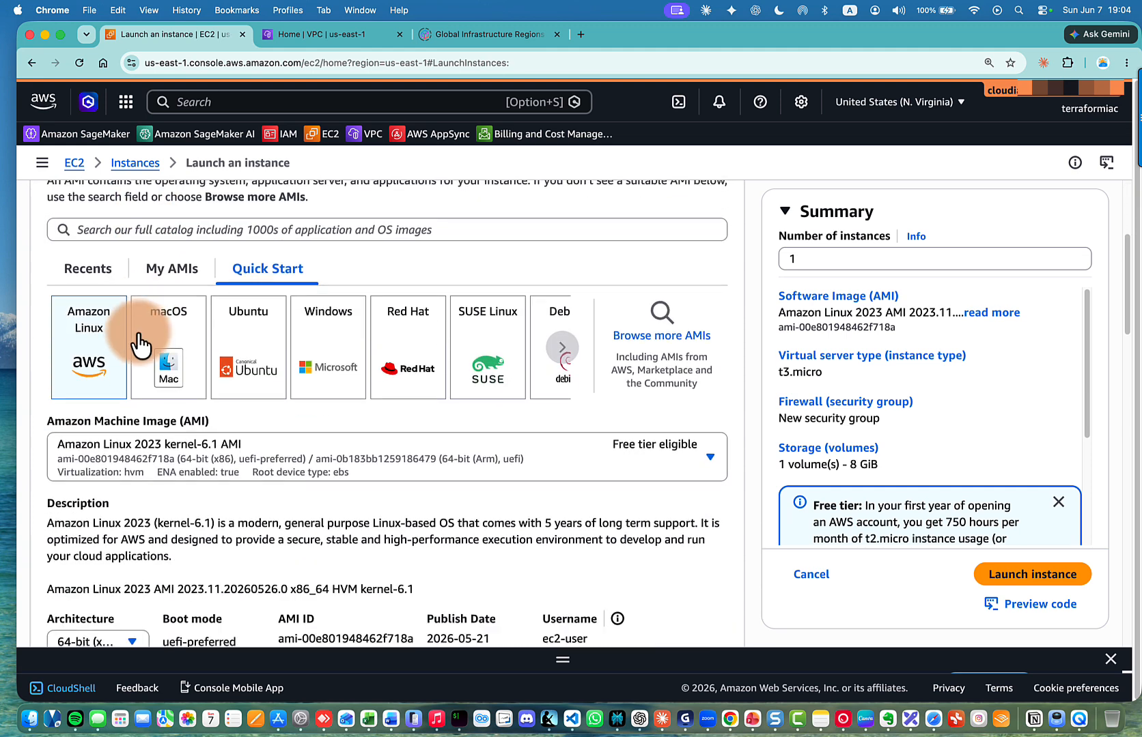
scroll(135, 353, up, 1)
scroll(130, 350, down, 2)
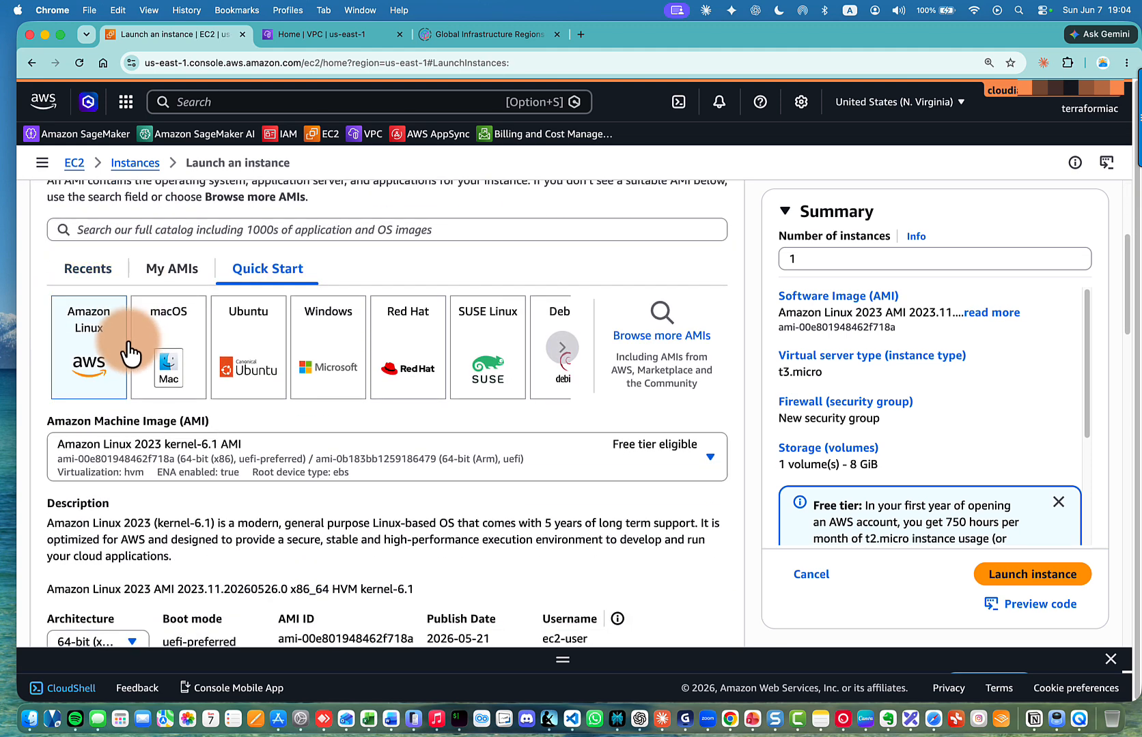
click(91, 355)
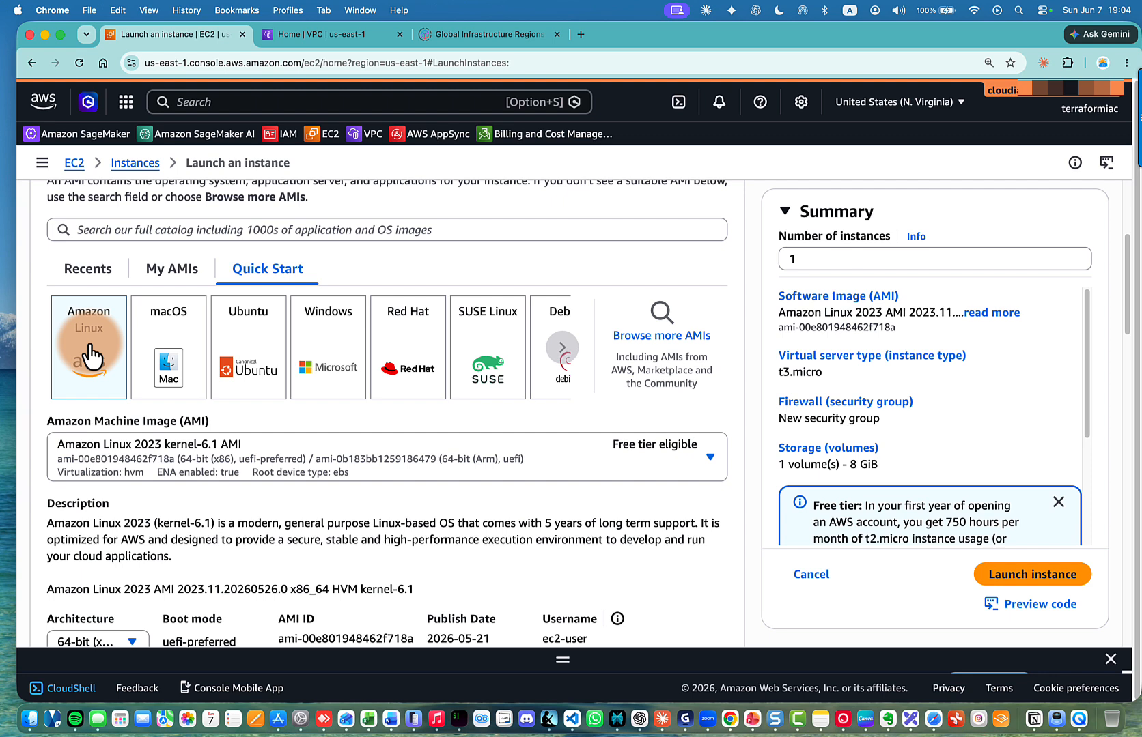
scroll(91, 356, down, 3)
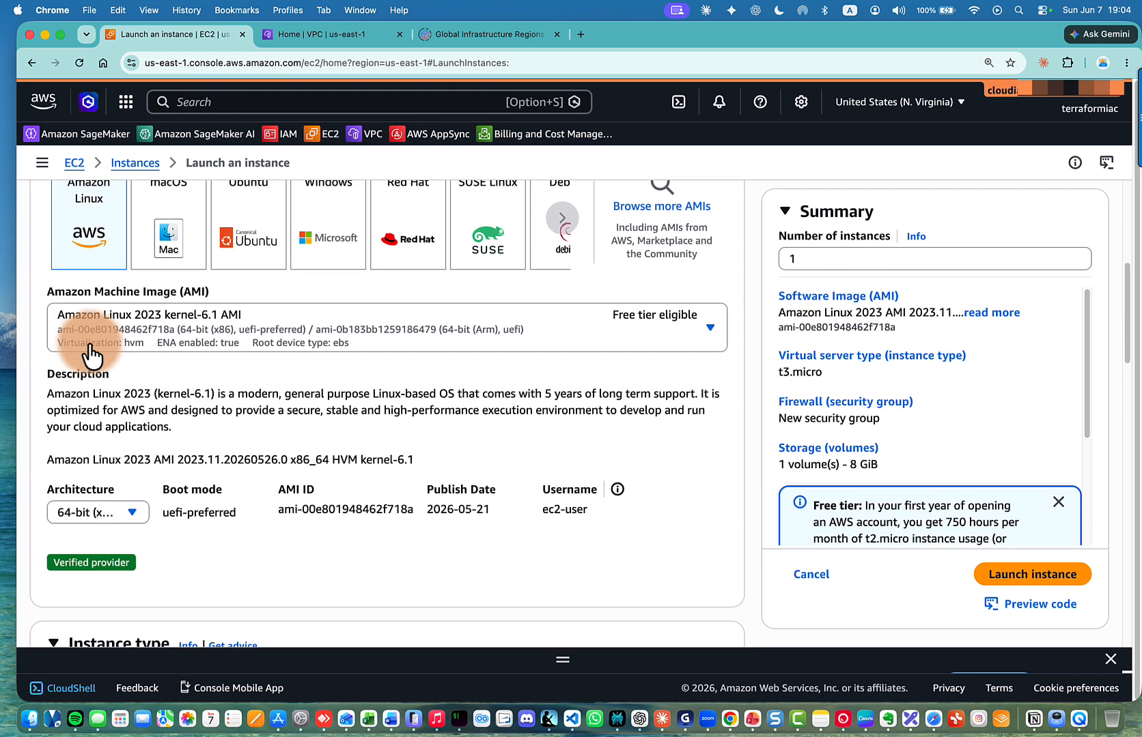
scroll(91, 355, up, 2)
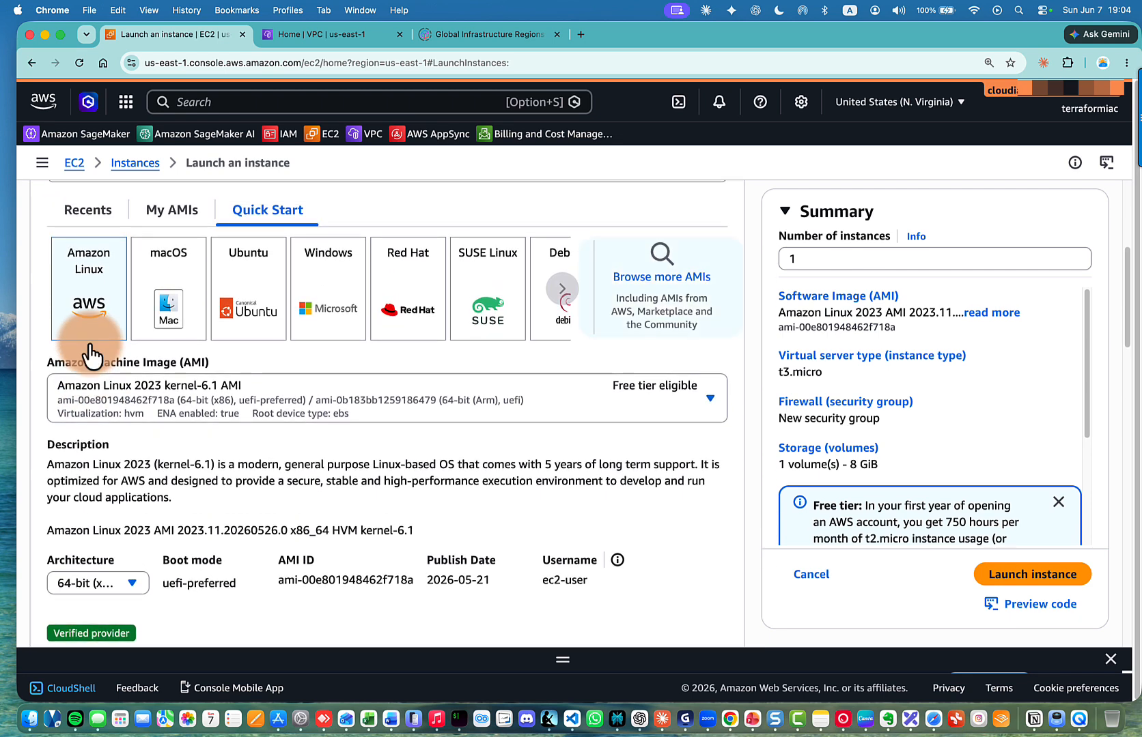
scroll(91, 355, down, 2)
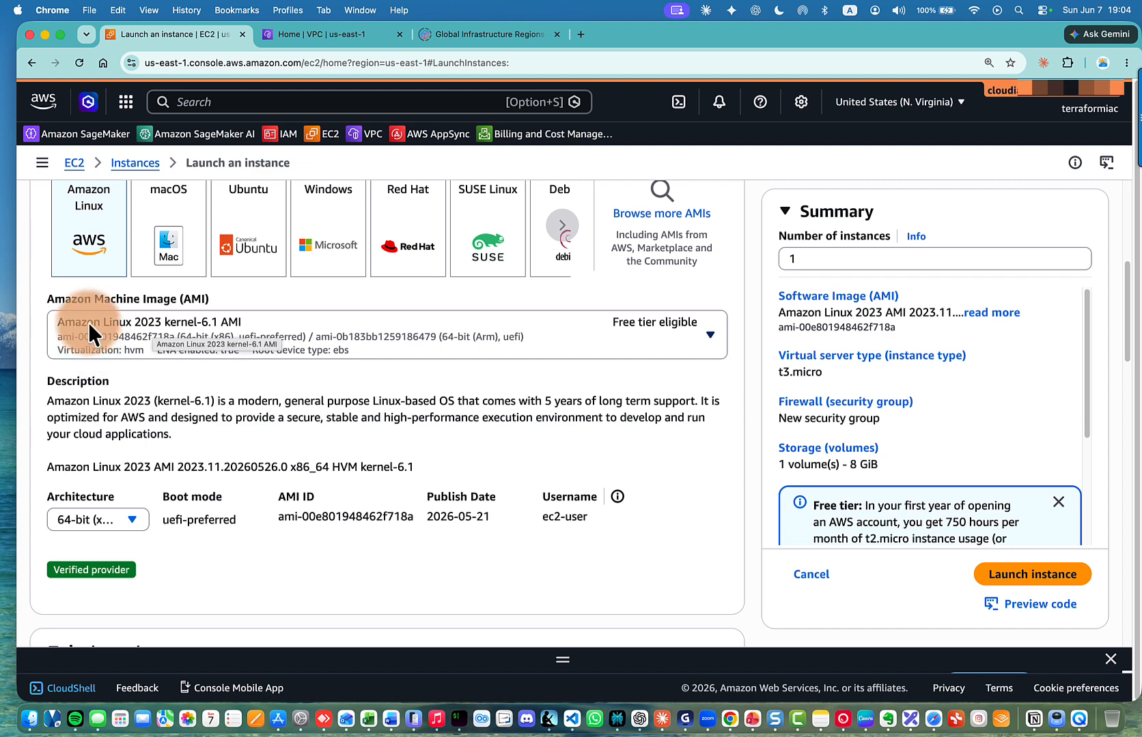
click(501, 338)
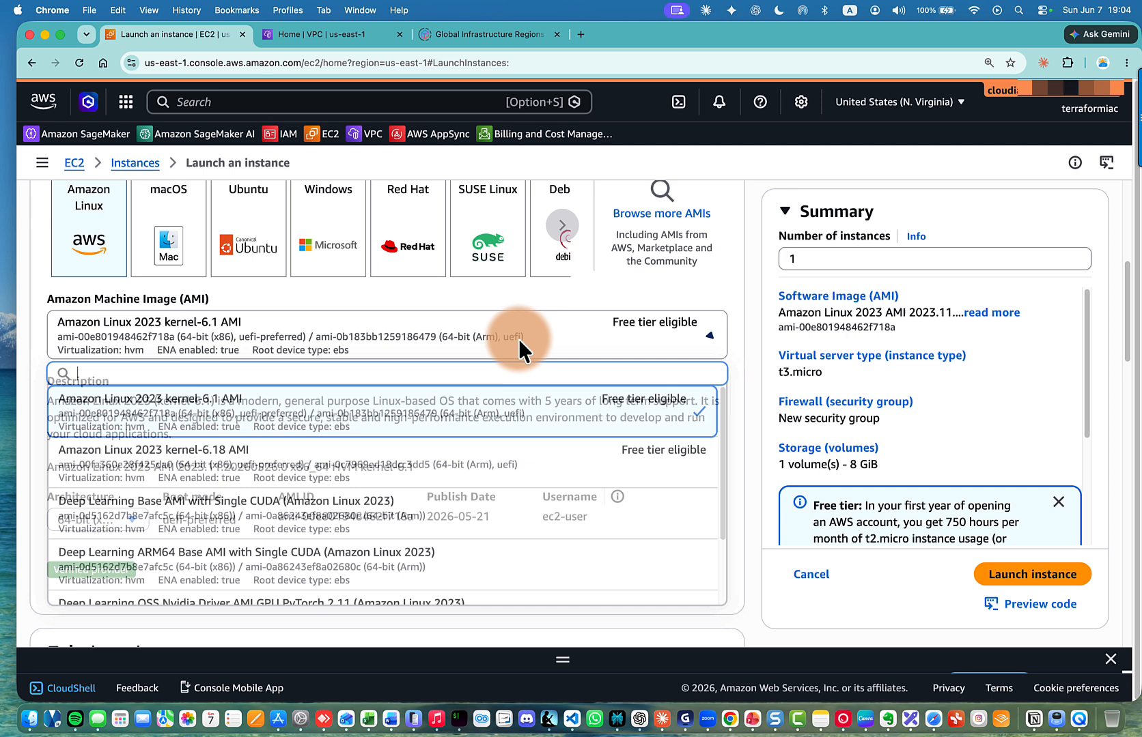
click(473, 343)
Examine the available instance types, comparing their vCPU, memory and hourly on-demand pricing from t2 up to the c8a family
scroll(470, 342, down, 5)
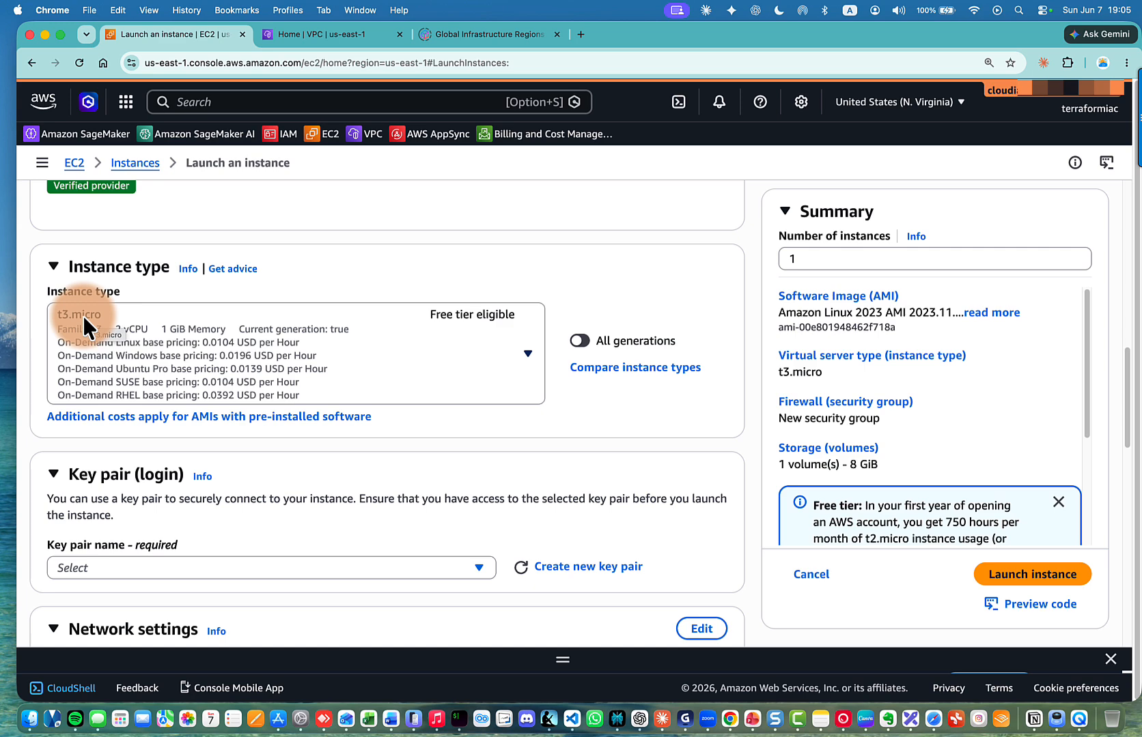
click(527, 354)
scroll(324, 558, down, 10)
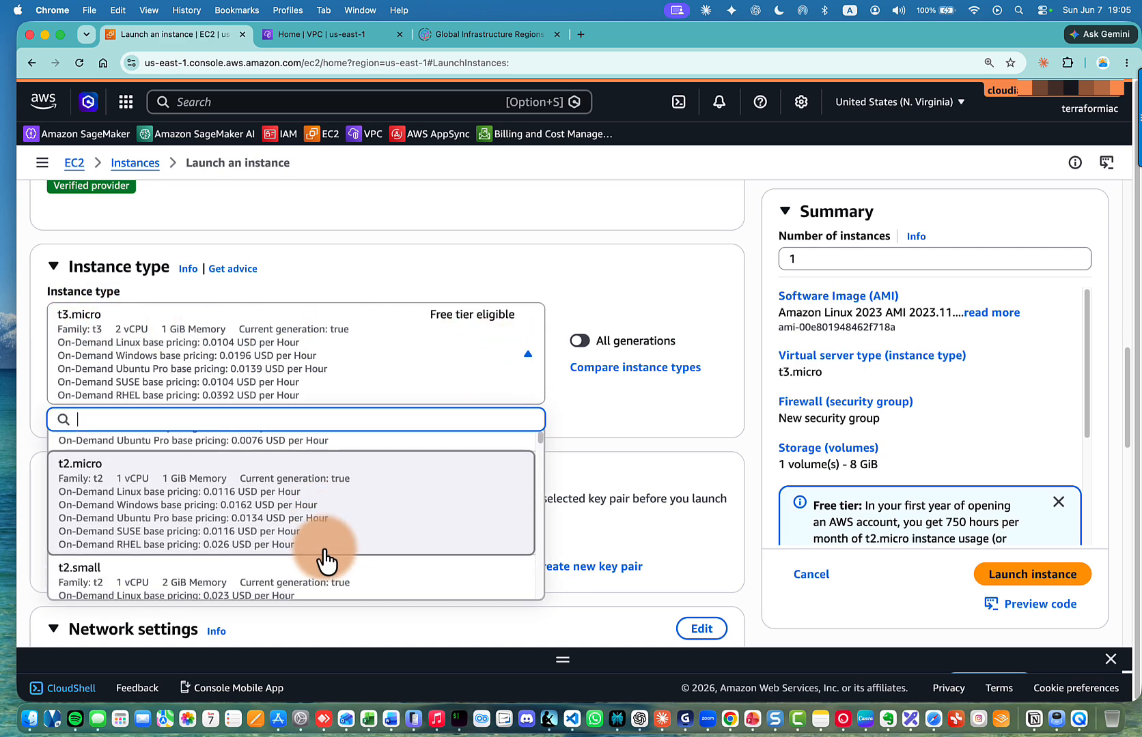
scroll(326, 561, down, 5)
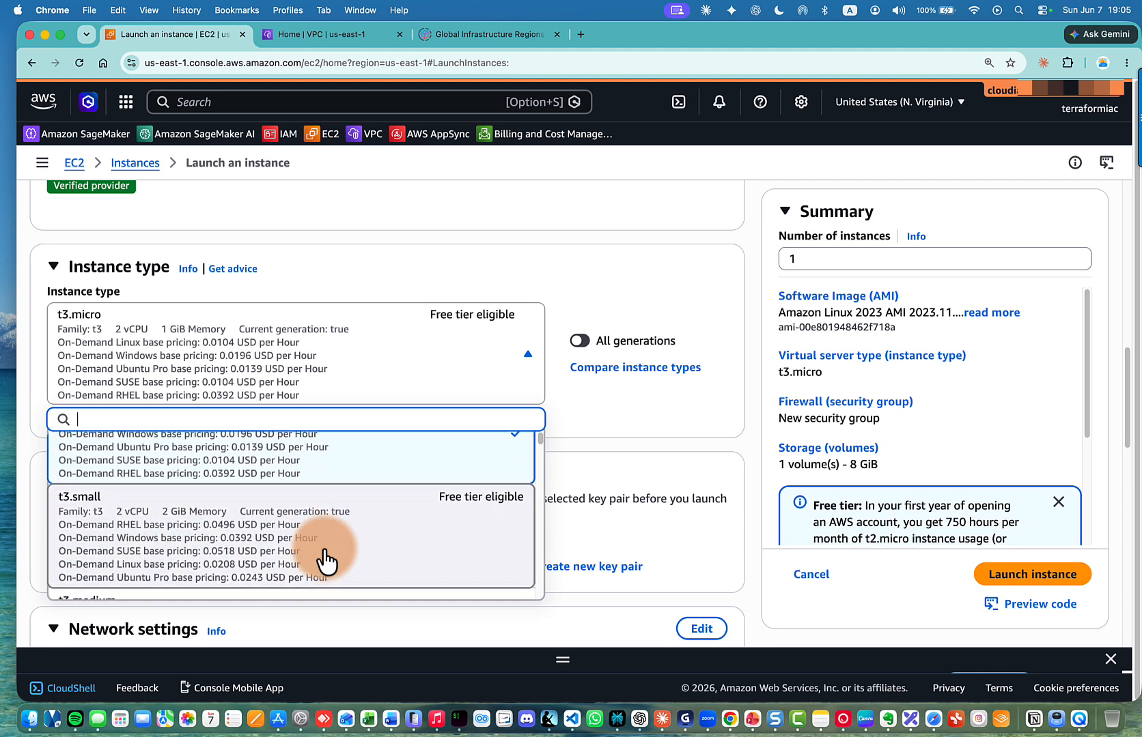
scroll(181, 529, down, 4)
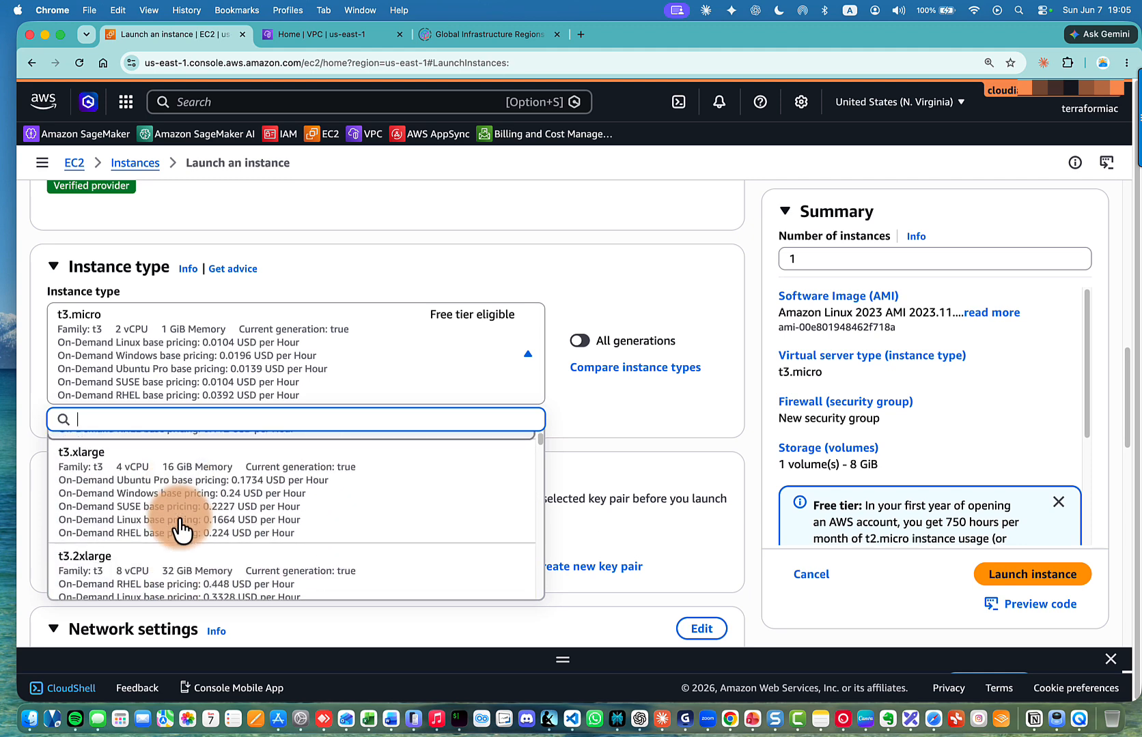
scroll(181, 529, down, 10)
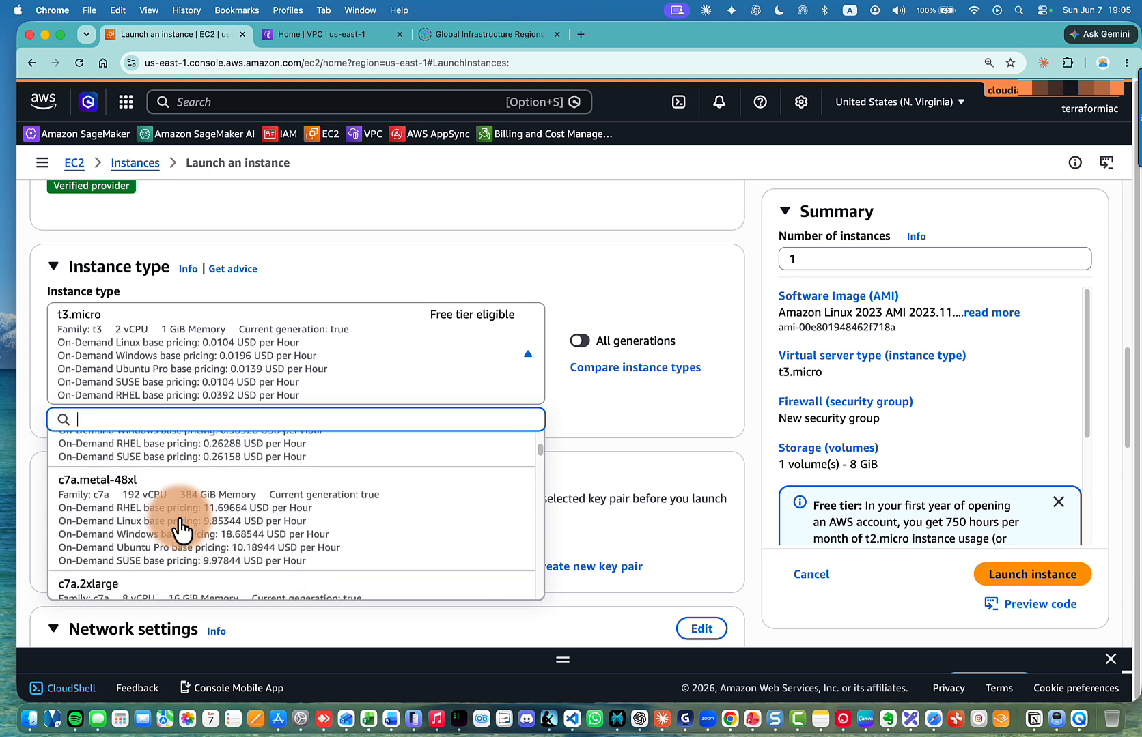
scroll(181, 530, down, 10)
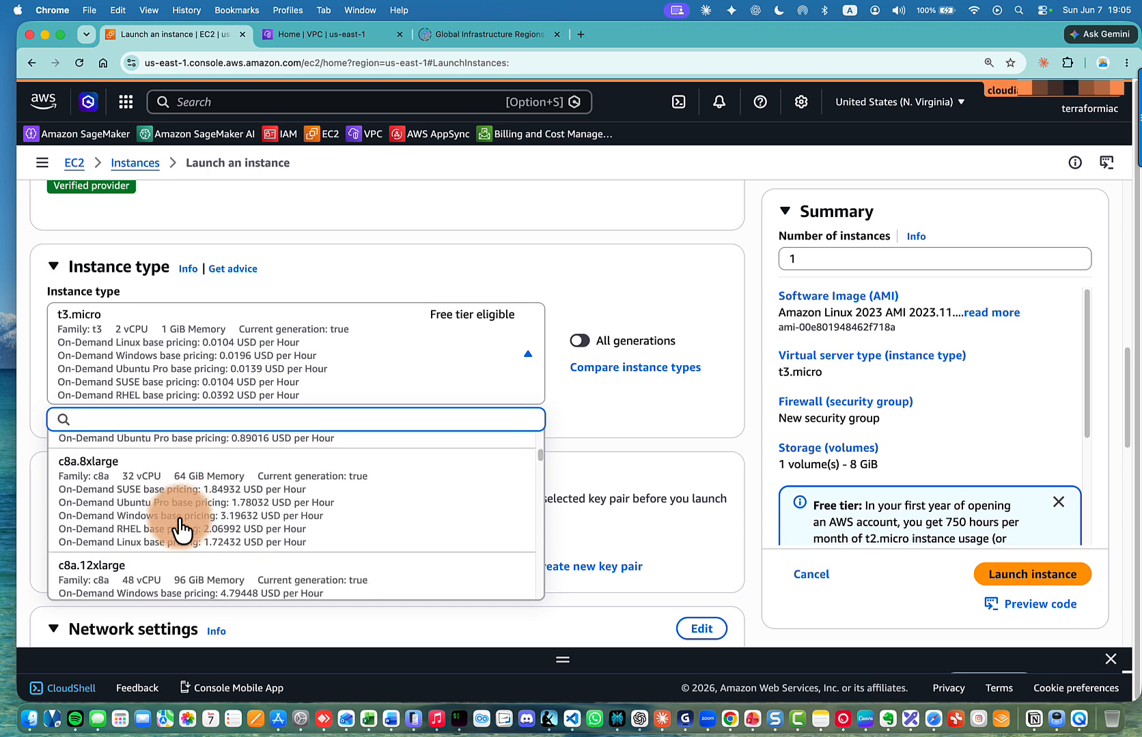
scroll(181, 529, up, 1)
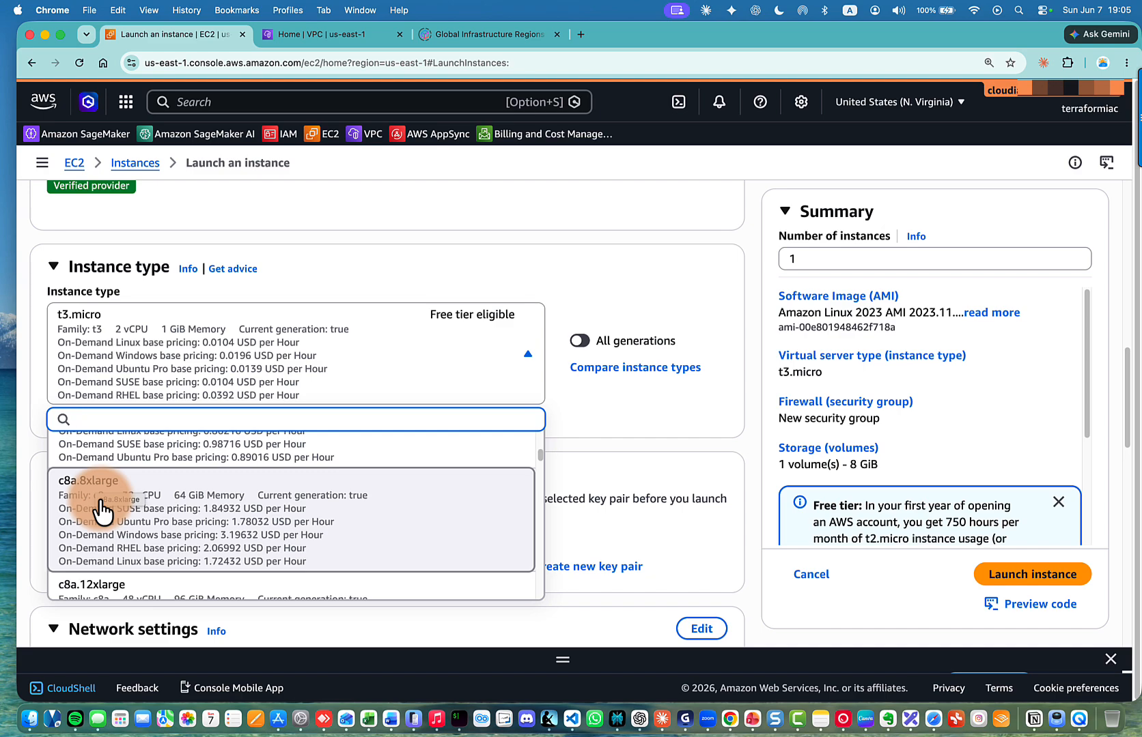
Set the instance type to t2.micro
scroll(309, 488, up, 20)
scroll(309, 488, down, 10)
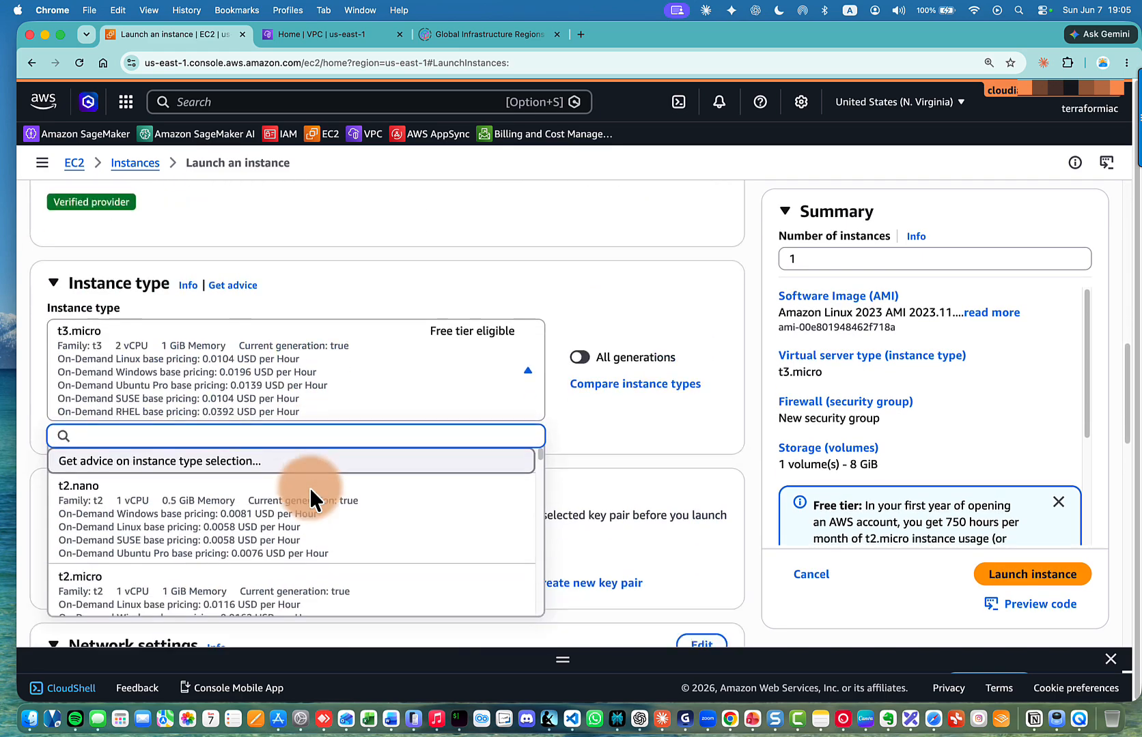
scroll(309, 488, down, 2)
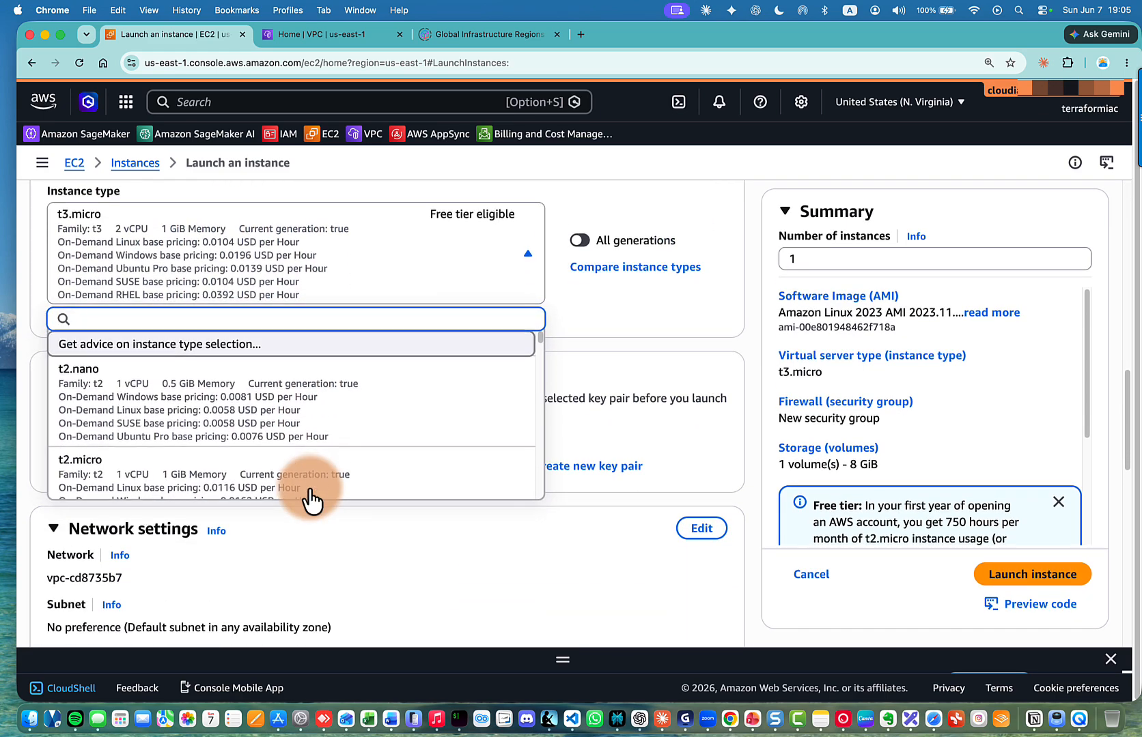
scroll(326, 464, down, 4)
scroll(331, 464, up, 4)
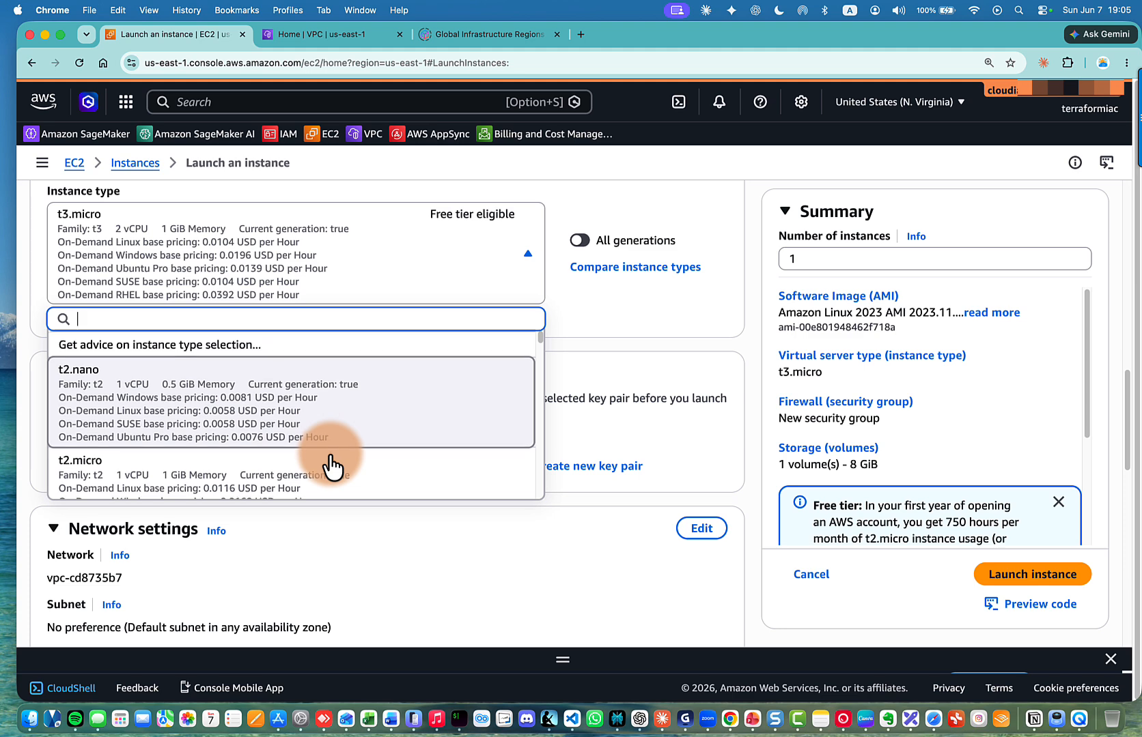
click(330, 467)
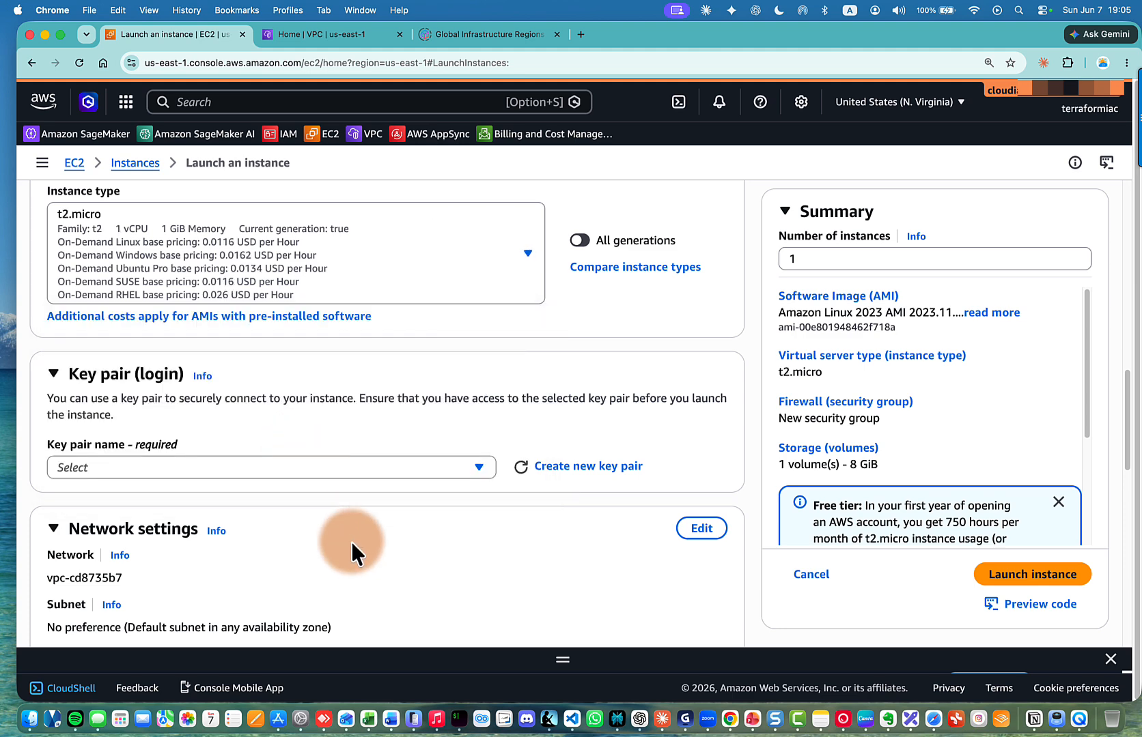
Assign the existing my-project key pair for logging in to the instance
scroll(351, 619, down, 4)
click(371, 357)
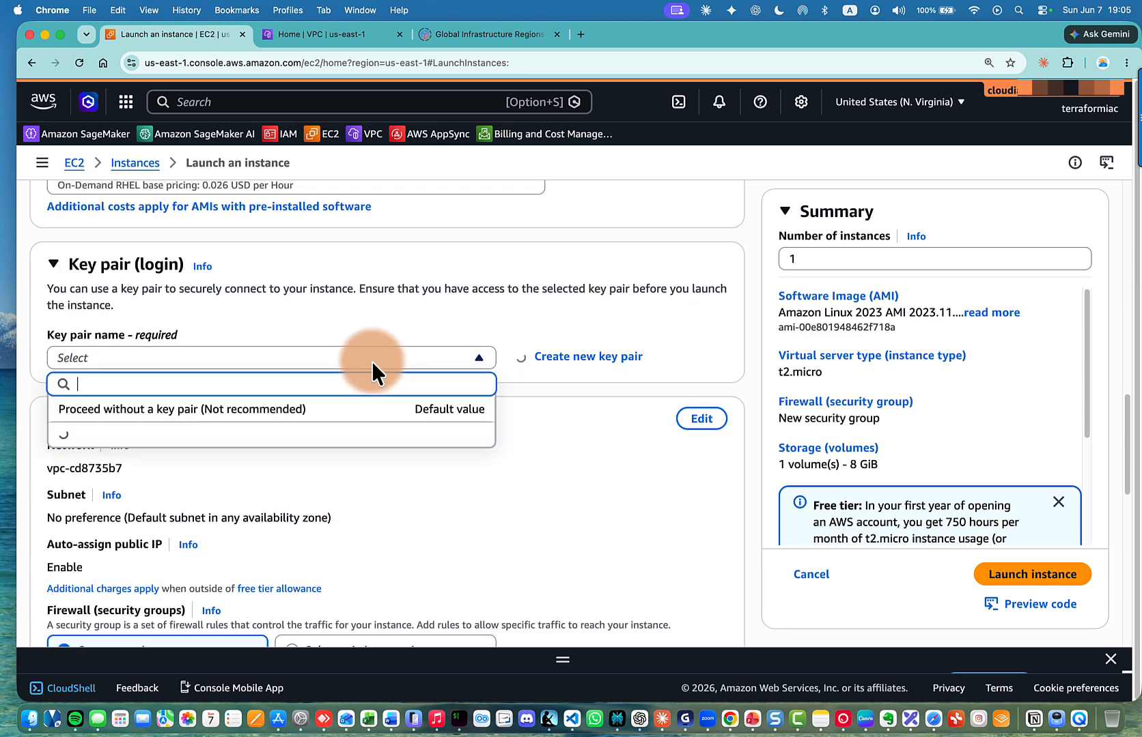
click(153, 453)
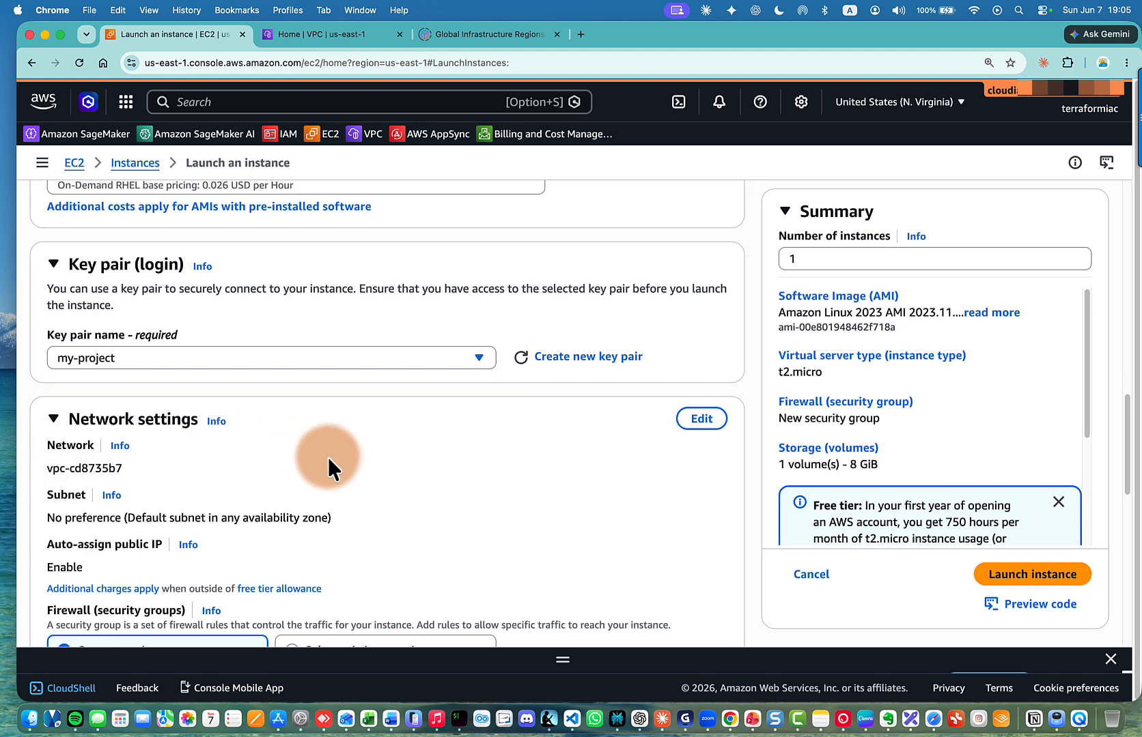
Restrict the new security group's SSH traffic source to My IP in the network settings
scroll(327, 457, down, 3)
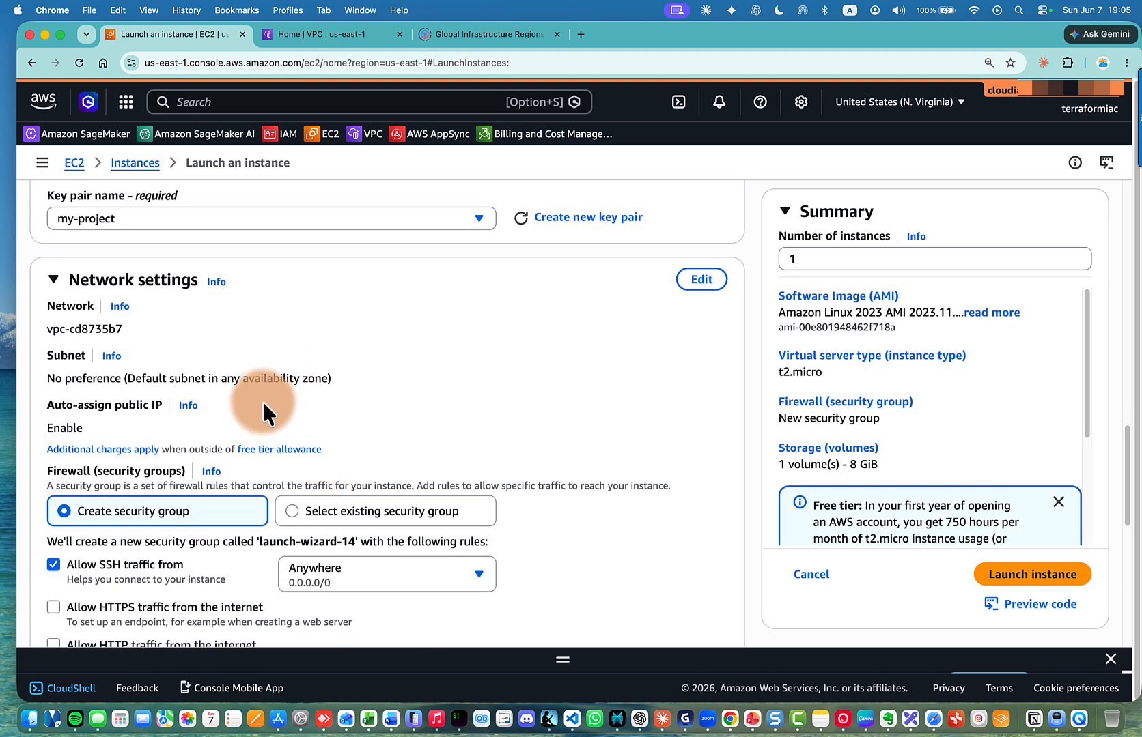
scroll(263, 402, down, 2)
scroll(262, 409, down, 2)
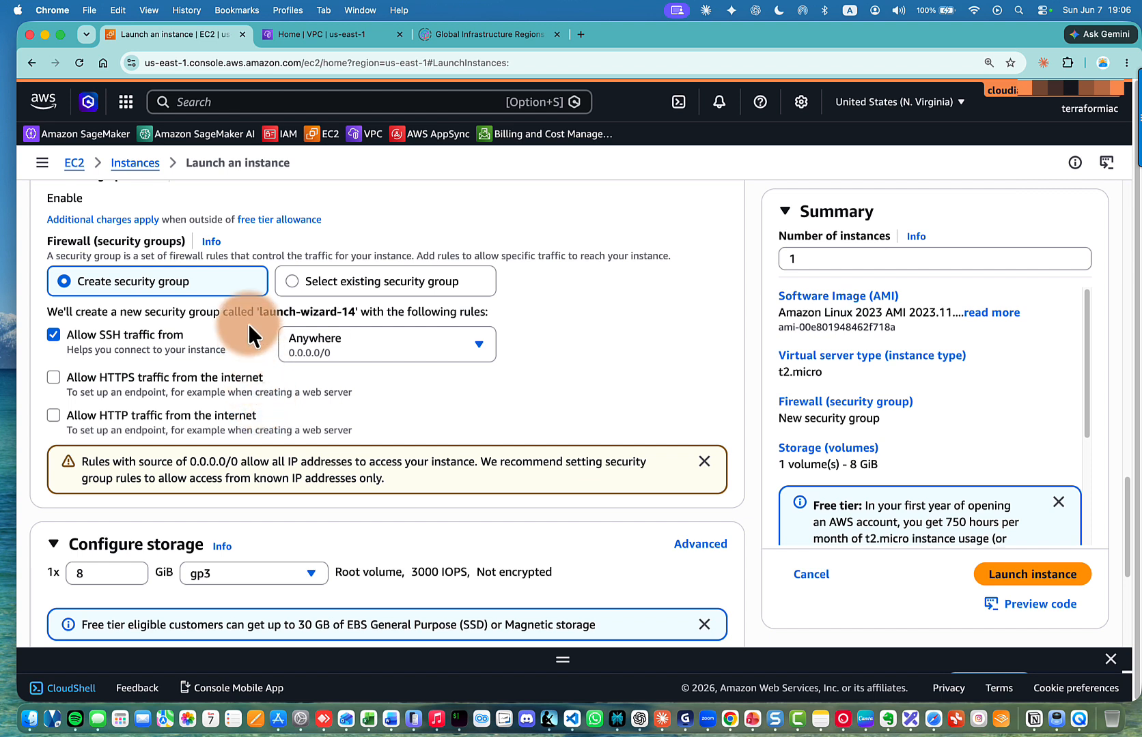
click(462, 345)
click(437, 444)
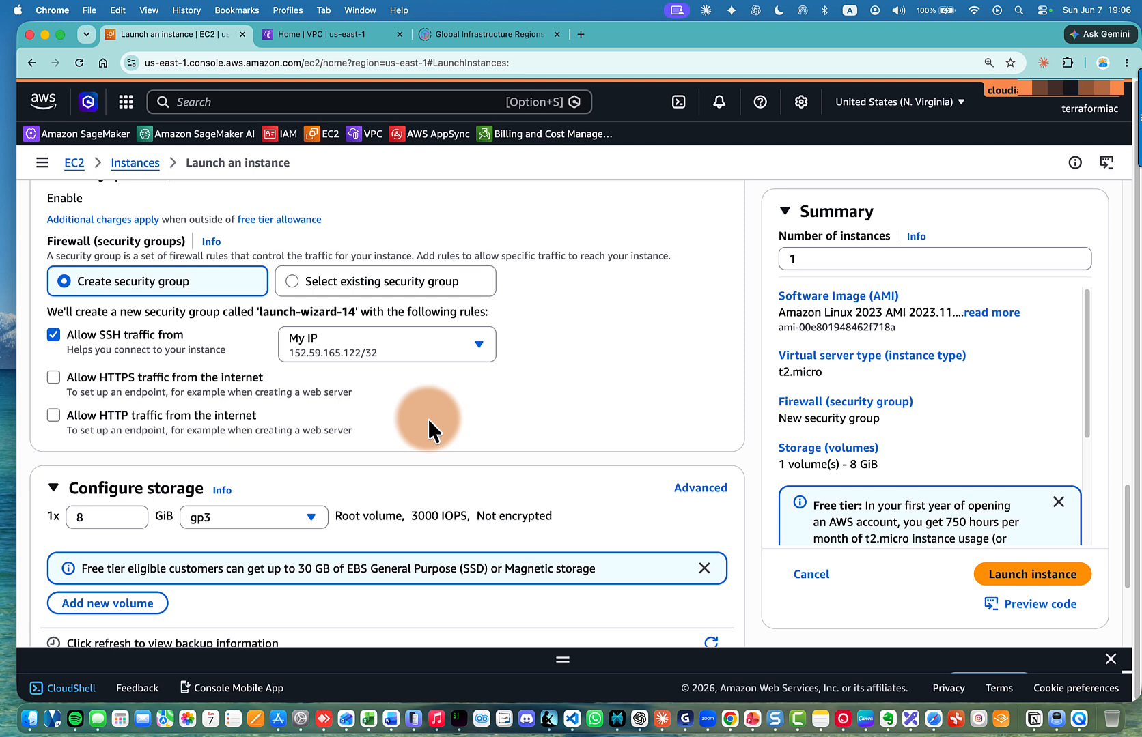
scroll(427, 419, down, 5)
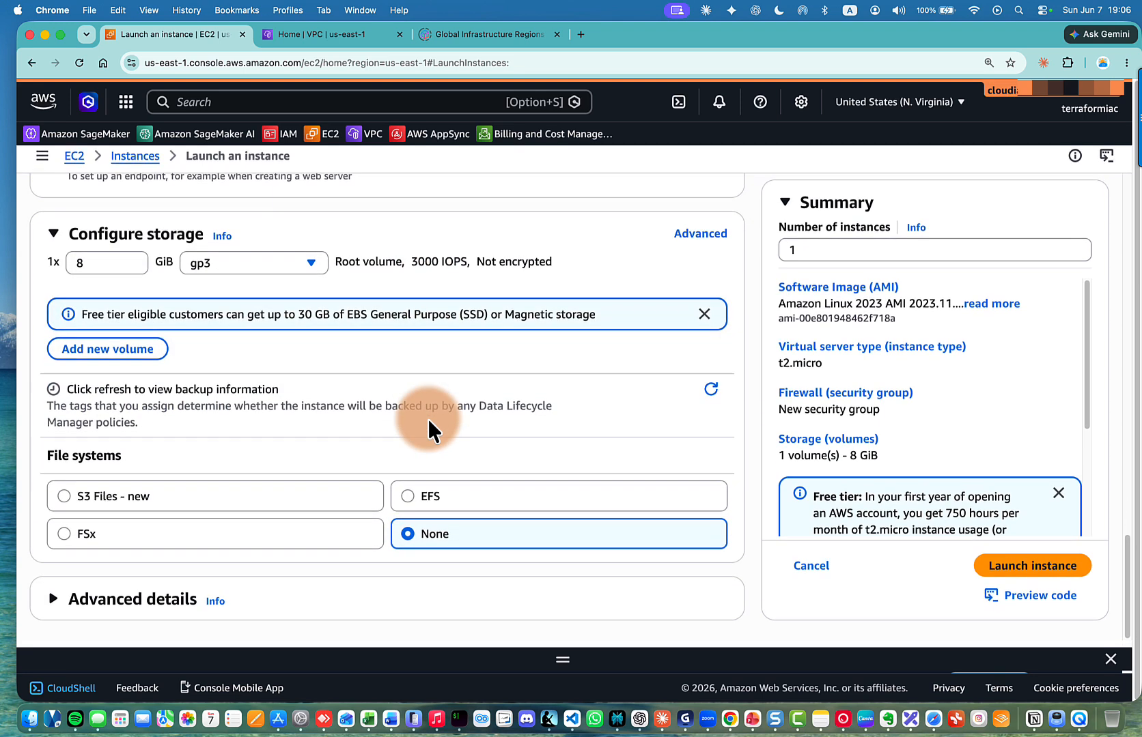
Review the instance type, key pair, network and root volume settings of the launch configuration
scroll(428, 419, up, 1)
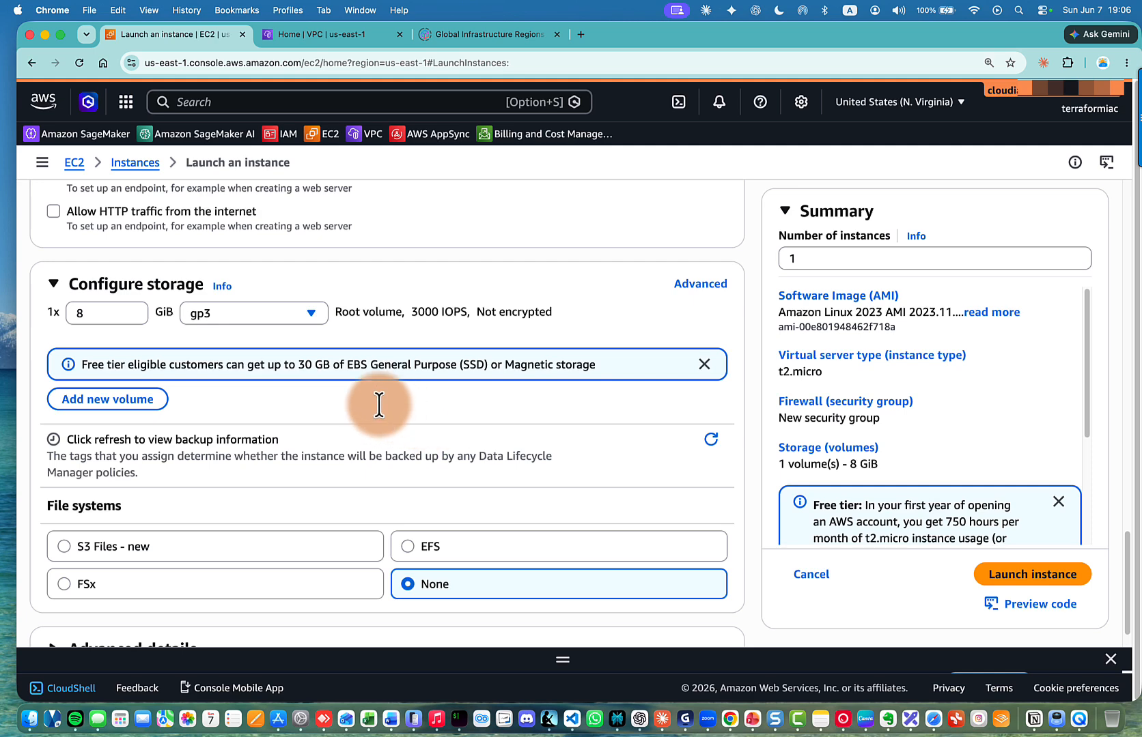
click(87, 314)
double_click(88, 315)
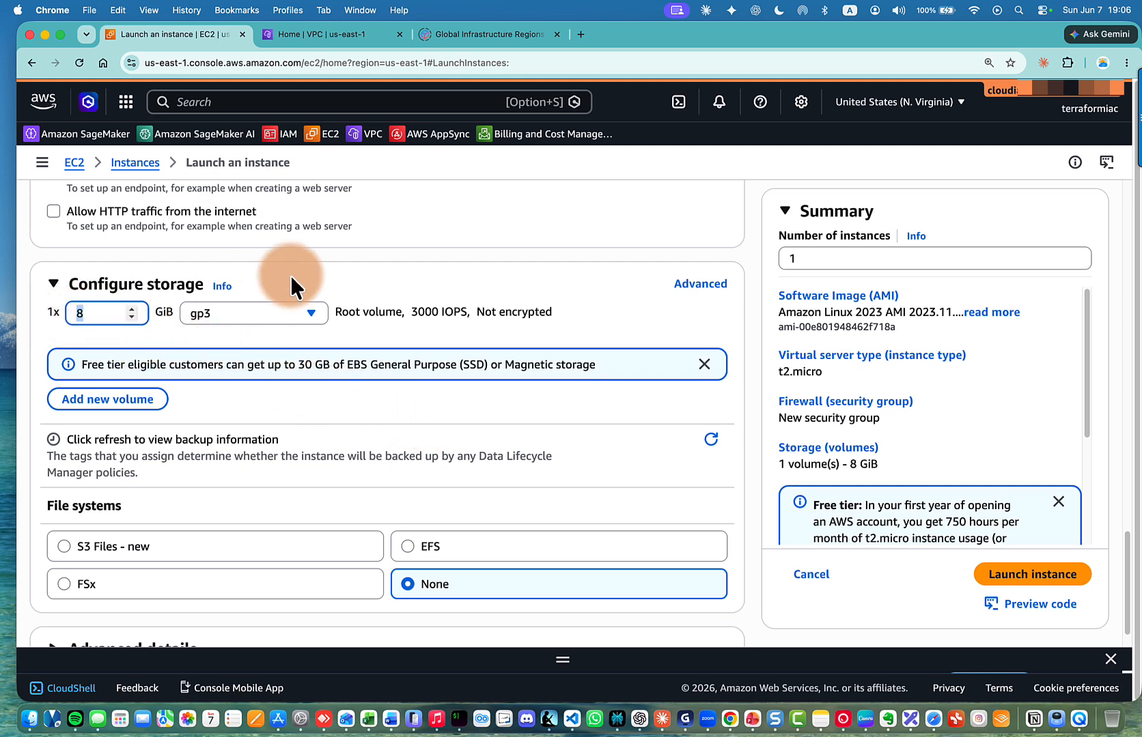
click(290, 276)
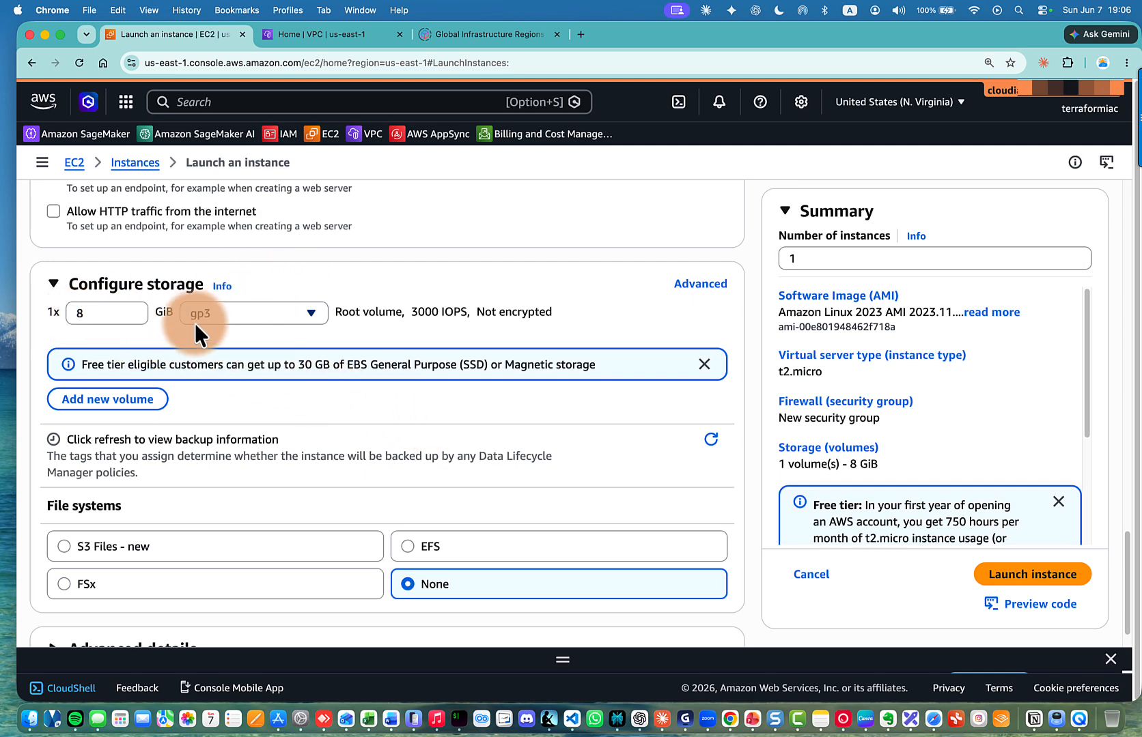
scroll(393, 292, down, 1)
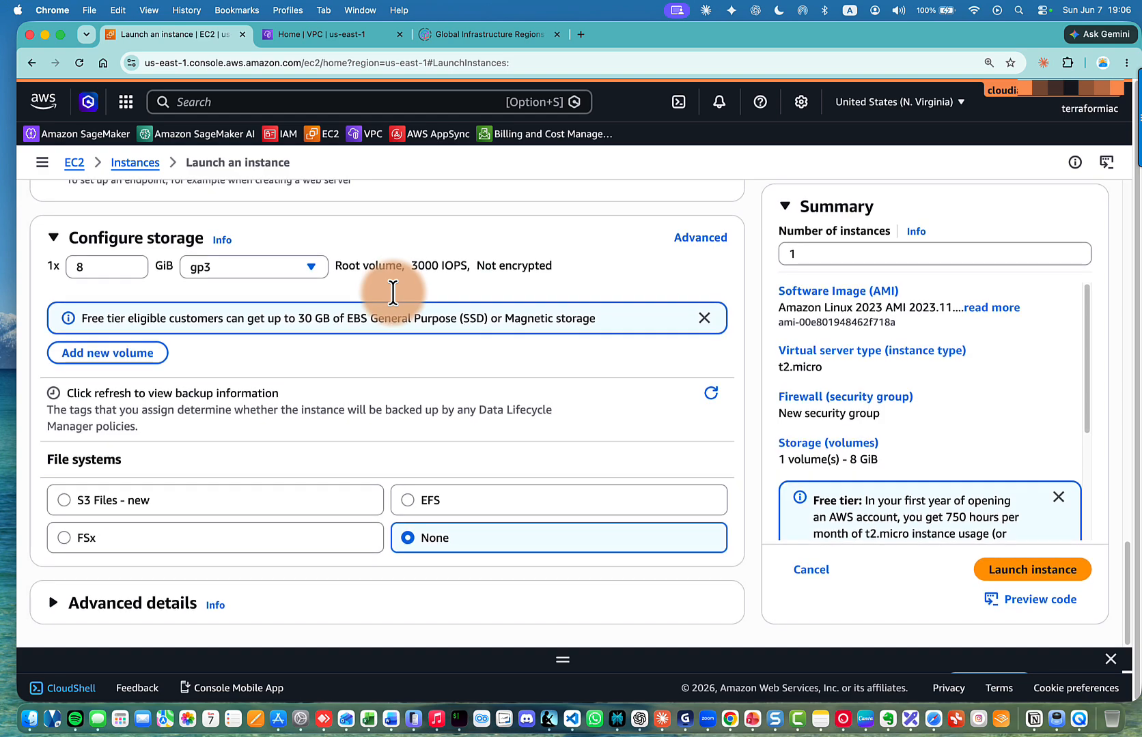
scroll(393, 293, up, 3)
scroll(392, 292, up, 10)
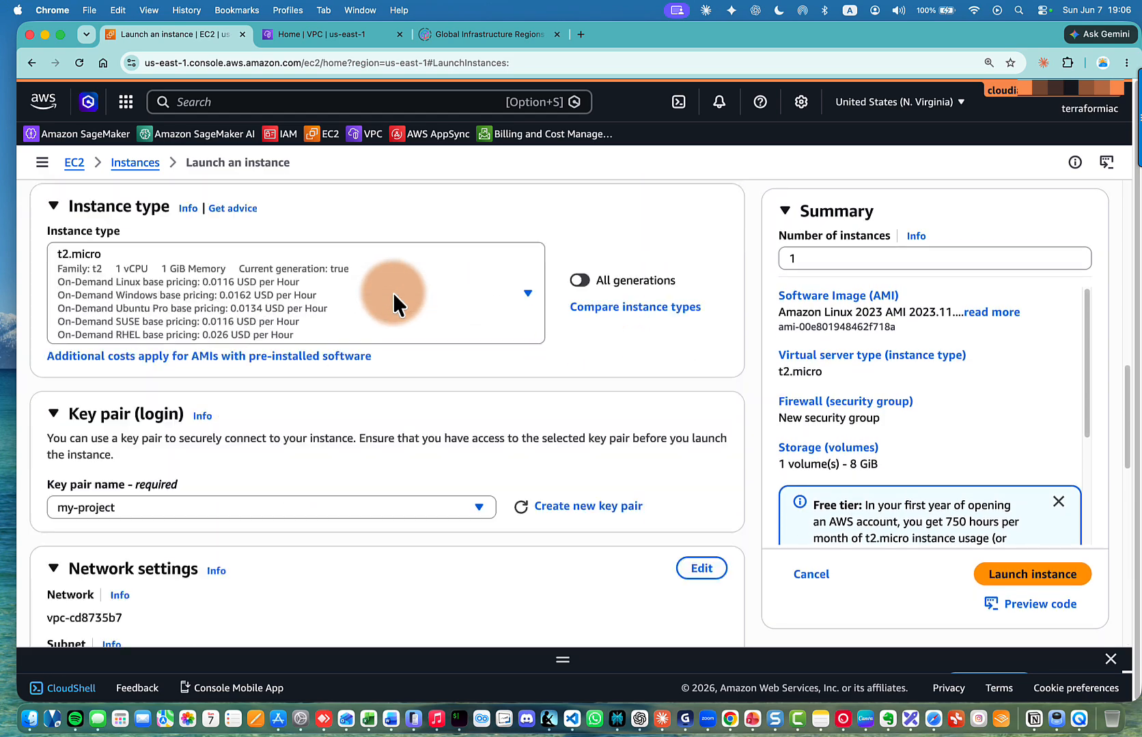
scroll(392, 293, down, 5)
scroll(393, 293, down, 5)
scroll(393, 292, up, 4)
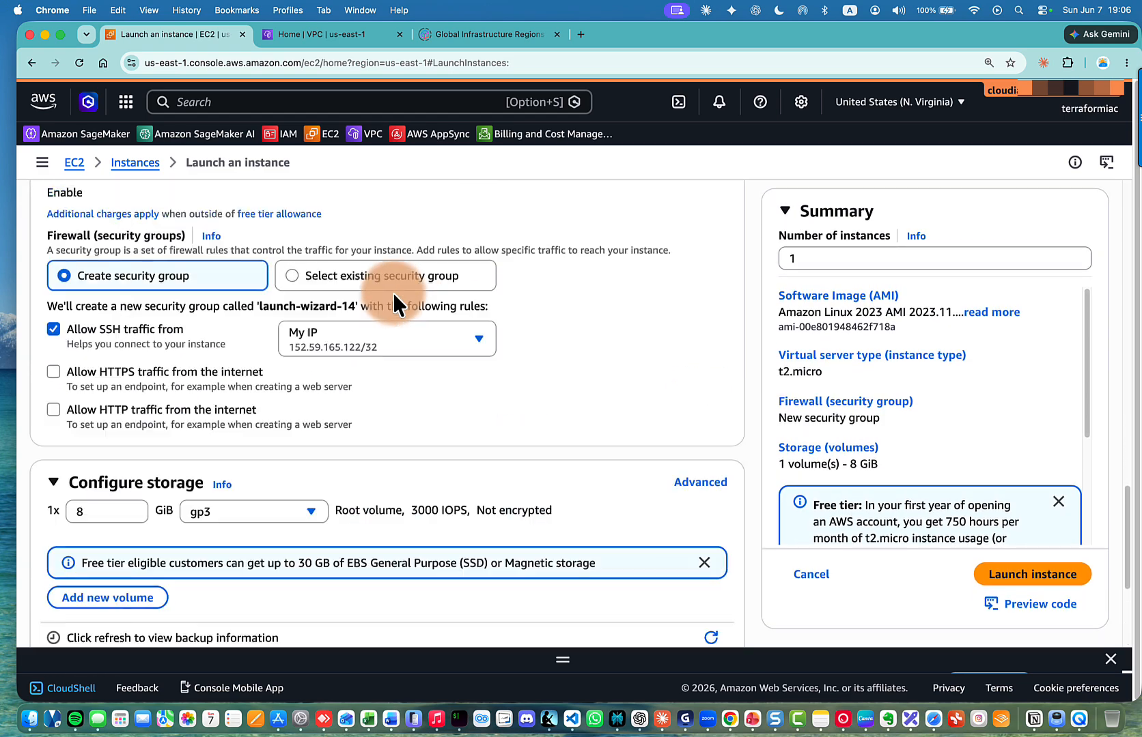
scroll(392, 292, down, 3)
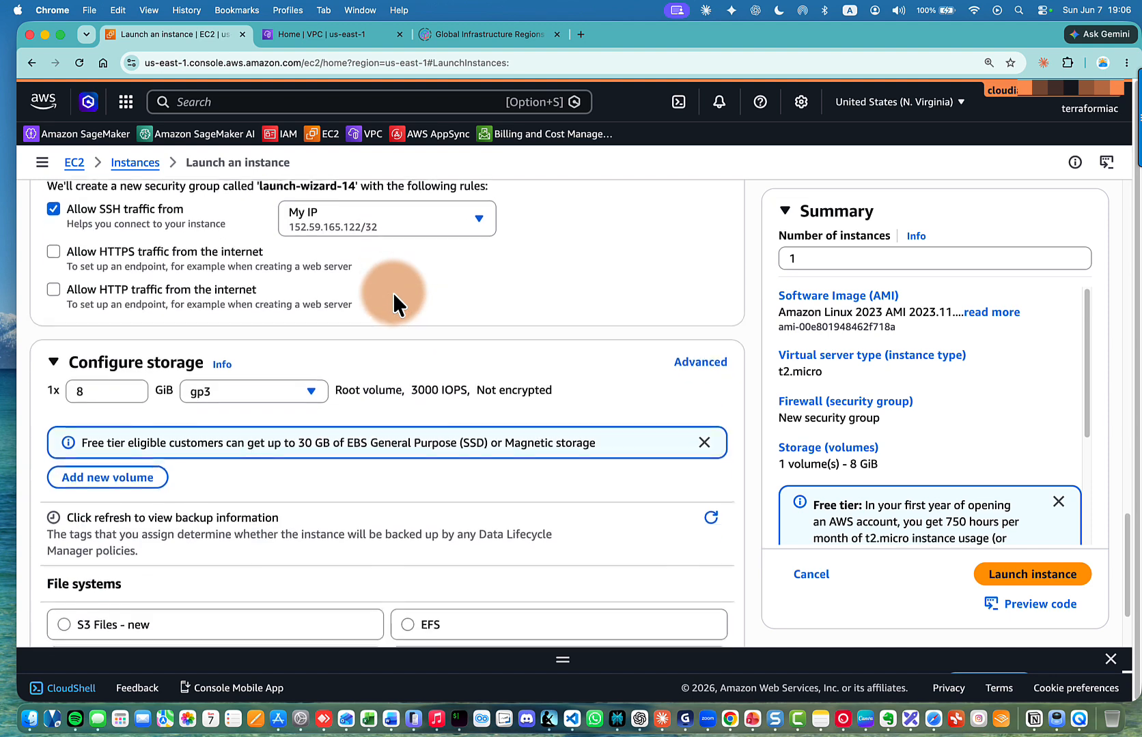
scroll(393, 292, up, 3)
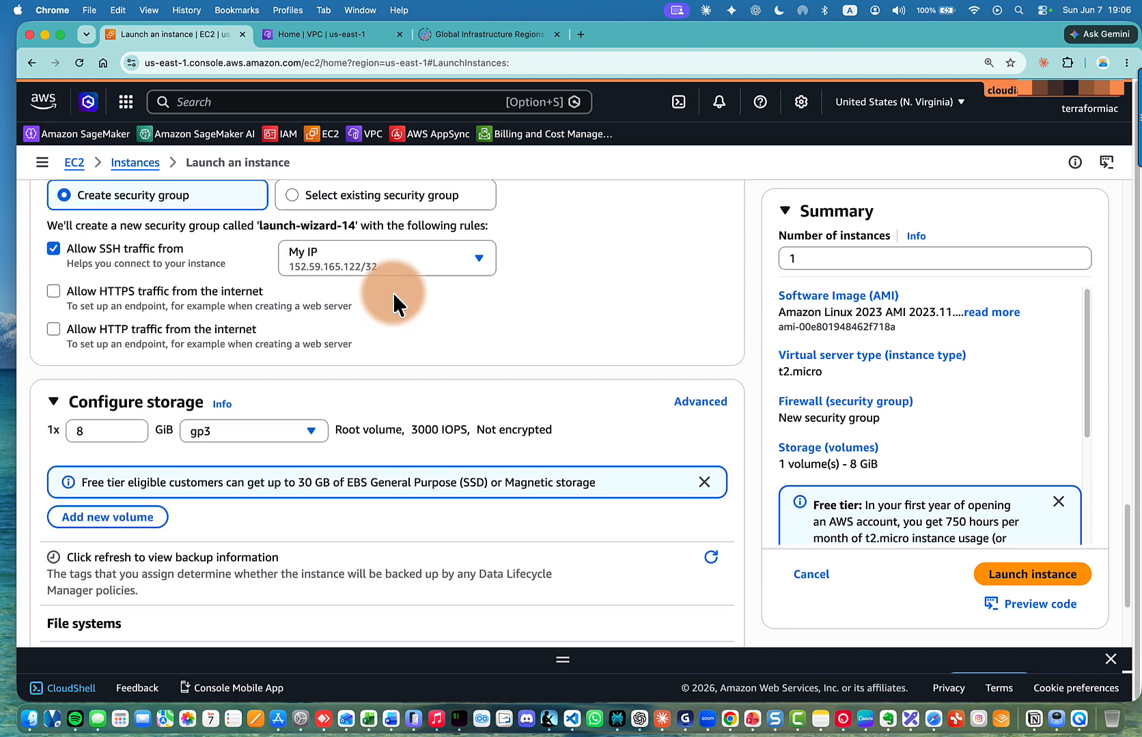
scroll(393, 292, down, 1)
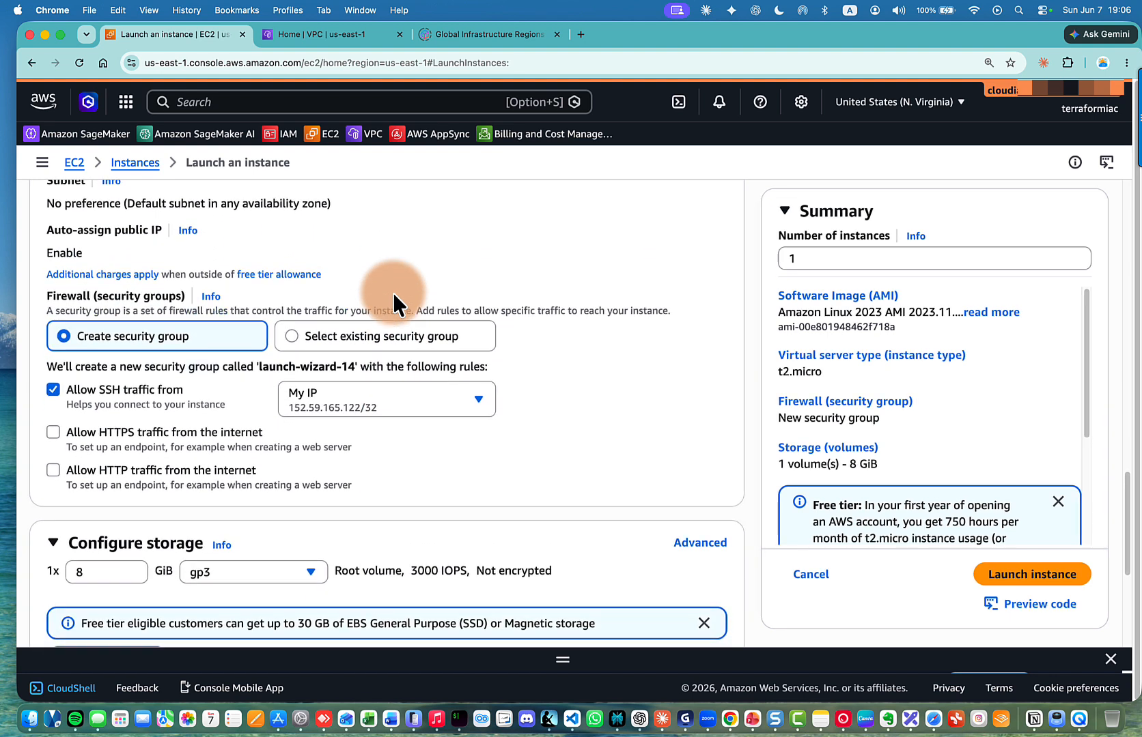
scroll(393, 293, up, 5)
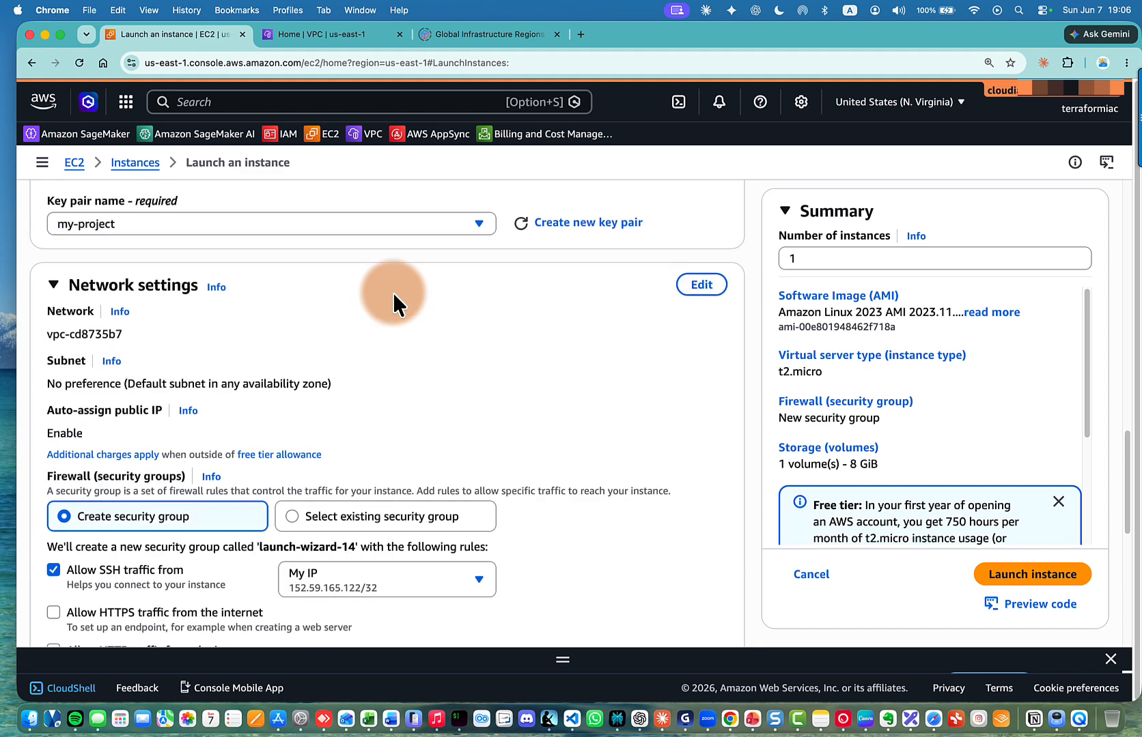
scroll(393, 292, up, 2)
scroll(392, 293, down, 5)
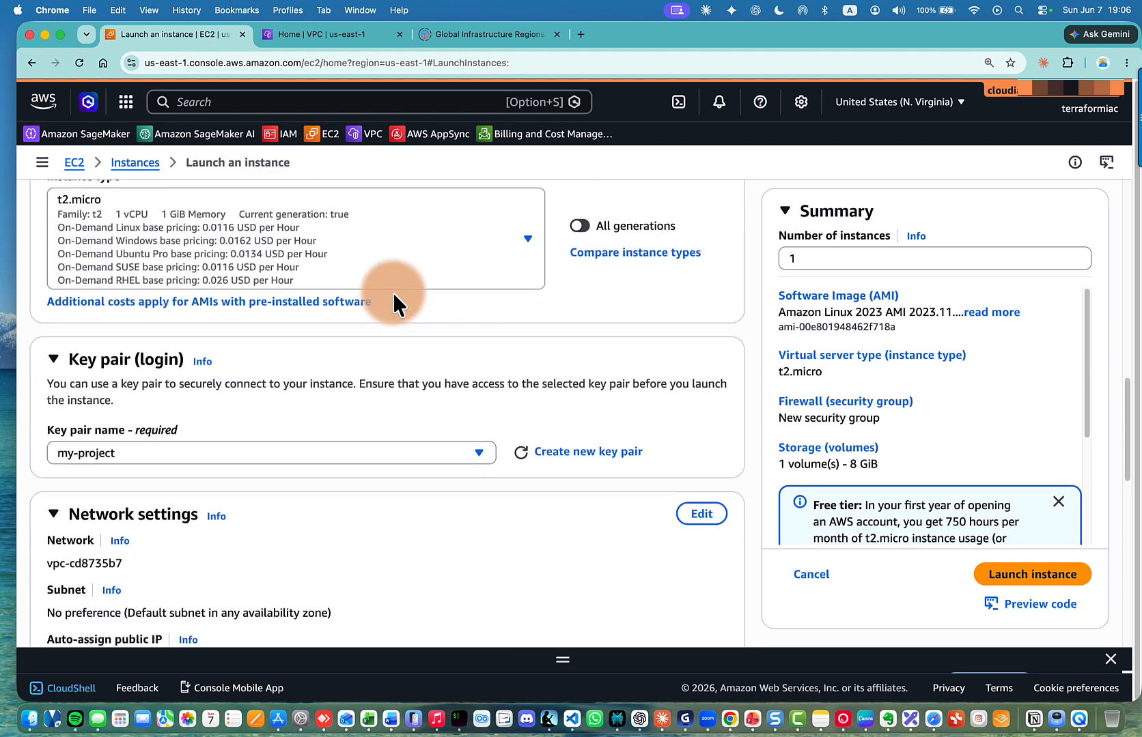
scroll(392, 293, up, 6)
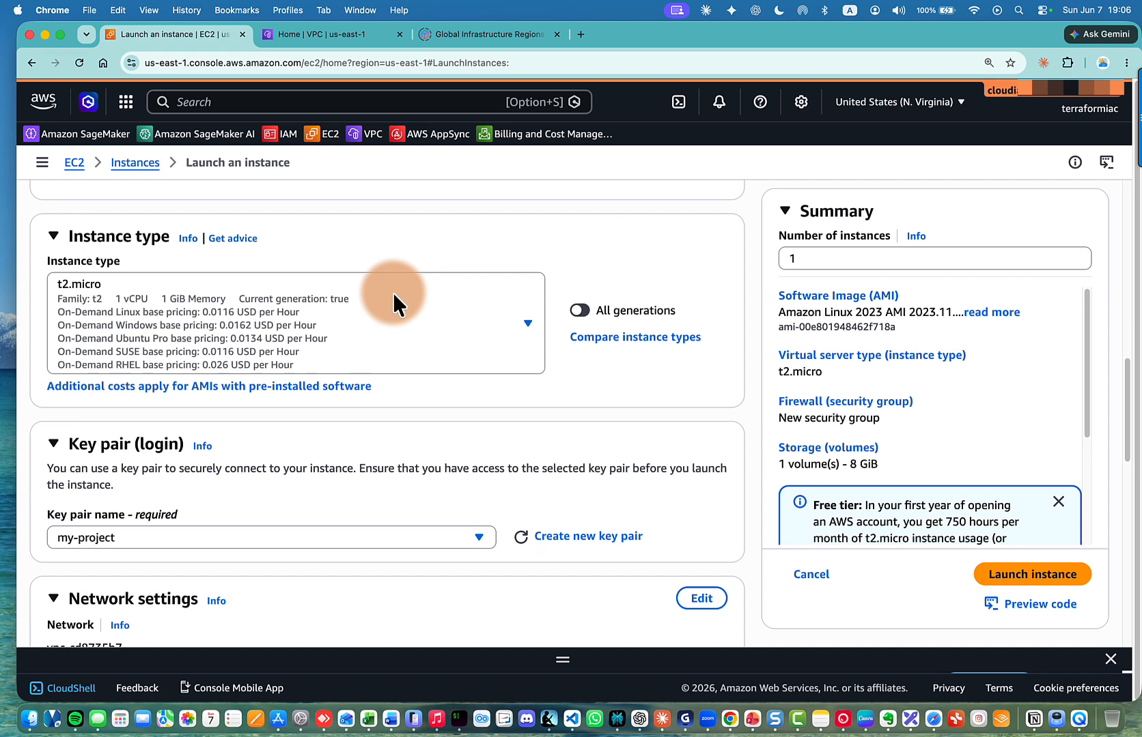
Check the image, instance type, security group and storage in the summary, and launch the instance
drag(784, 313, 936, 313)
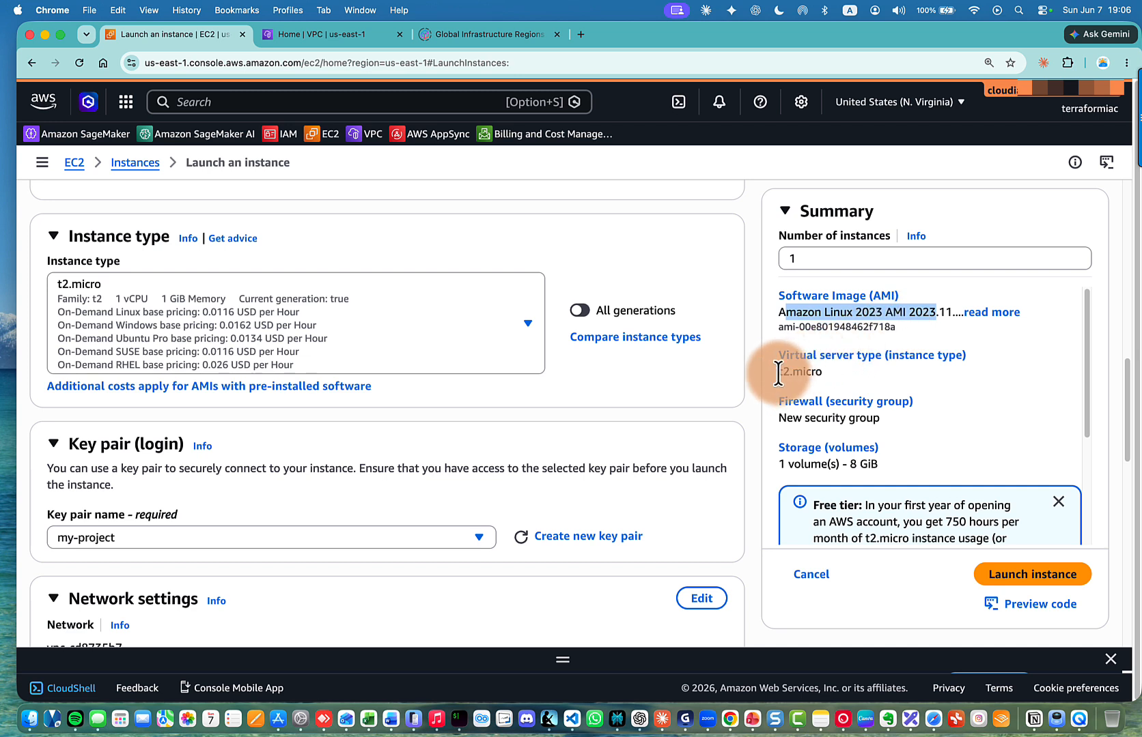
mouse_move(778, 370)
mouse_down()
mouse_move(831, 374)
mouse_move(786, 348)
mouse_up()
scroll(813, 372, down, 2)
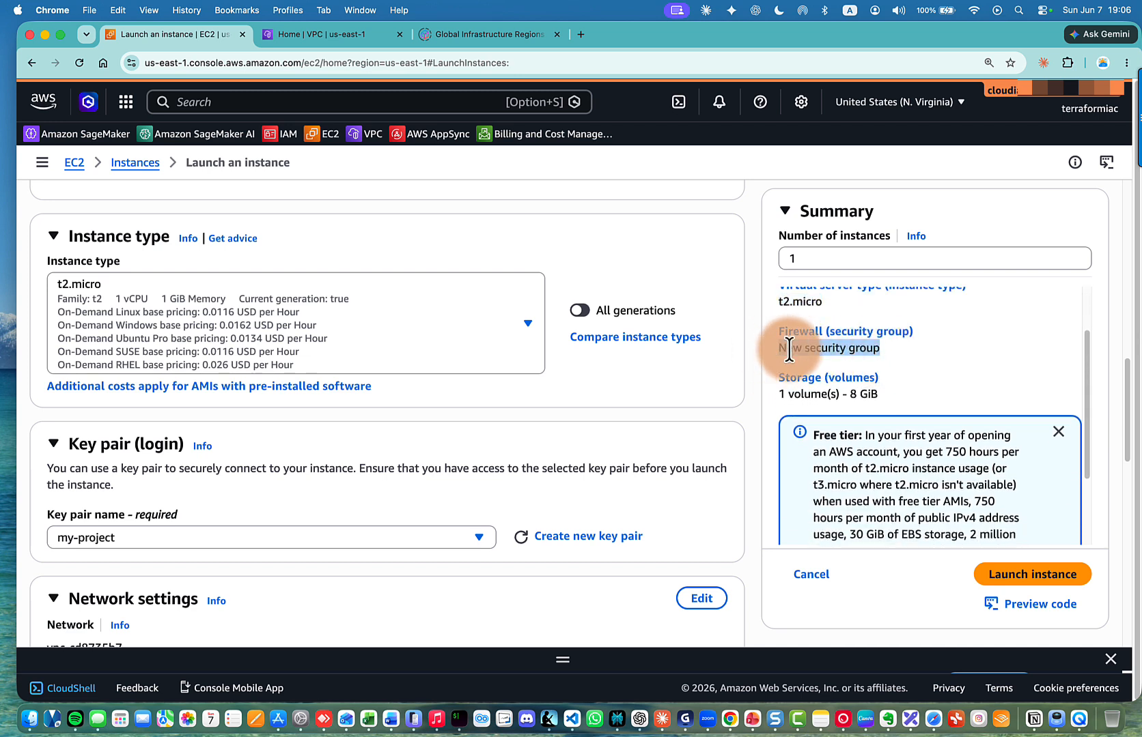
click(790, 351)
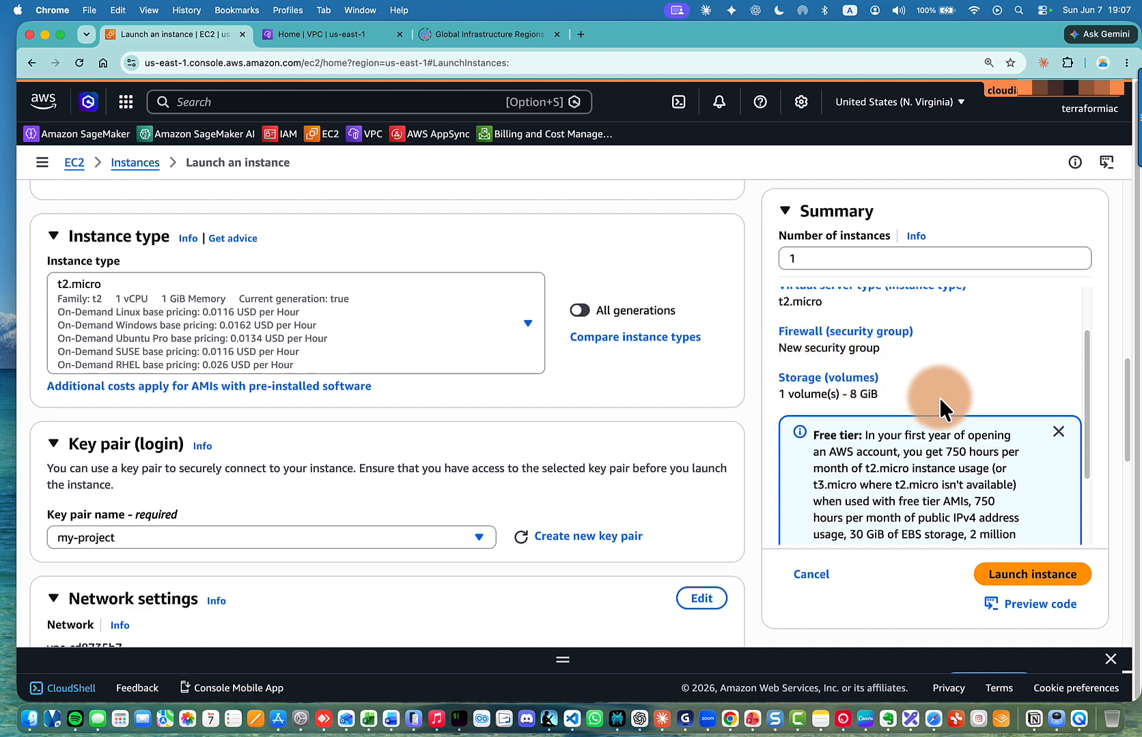
scroll(939, 398, down, 5)
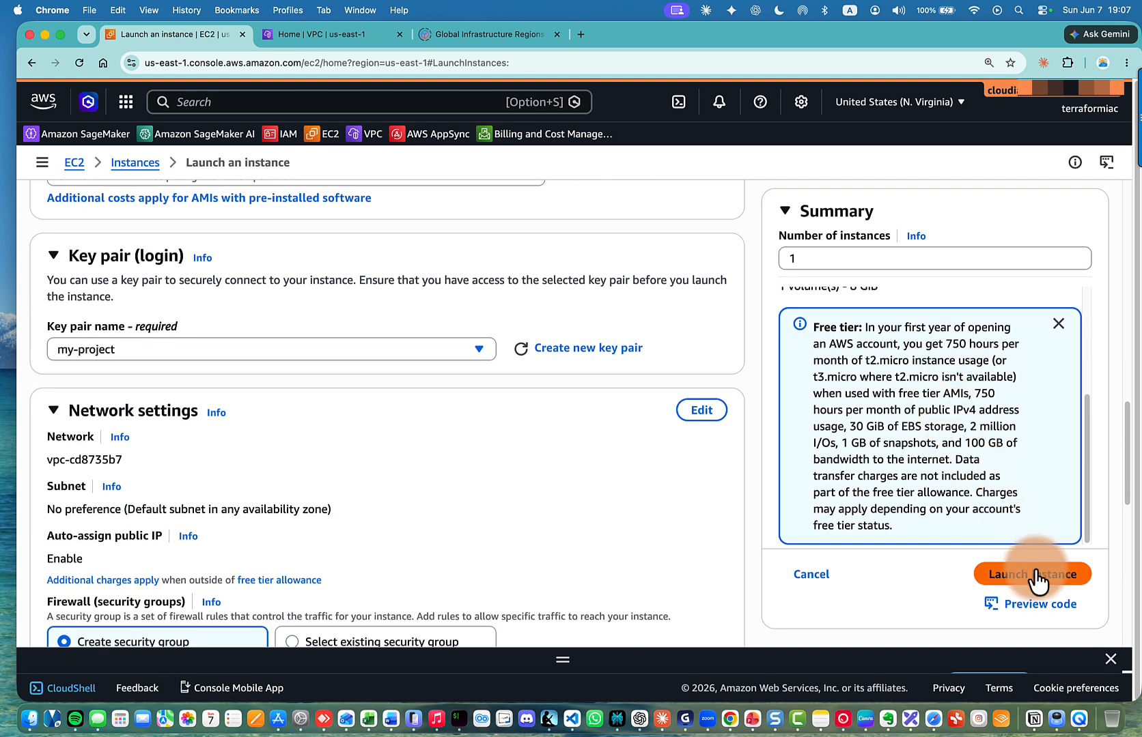
click(1037, 577)
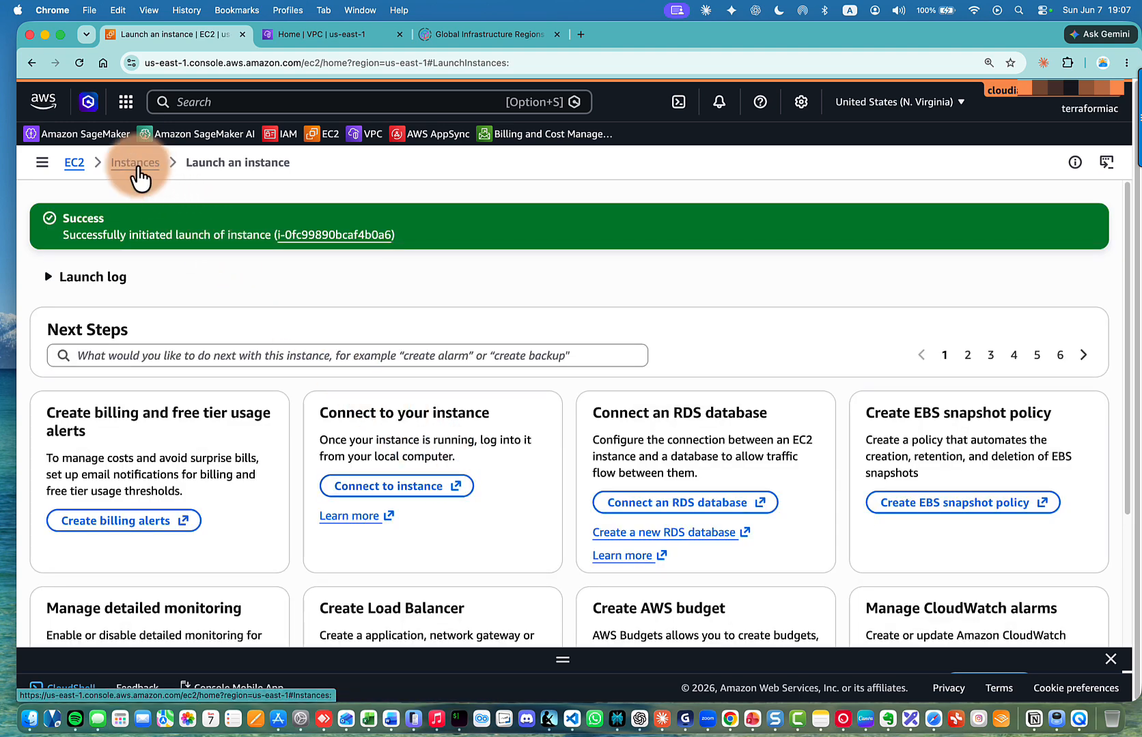
Go to the instances list, select youtube-demo, and refresh the list to check its instance state and status check
click(135, 163)
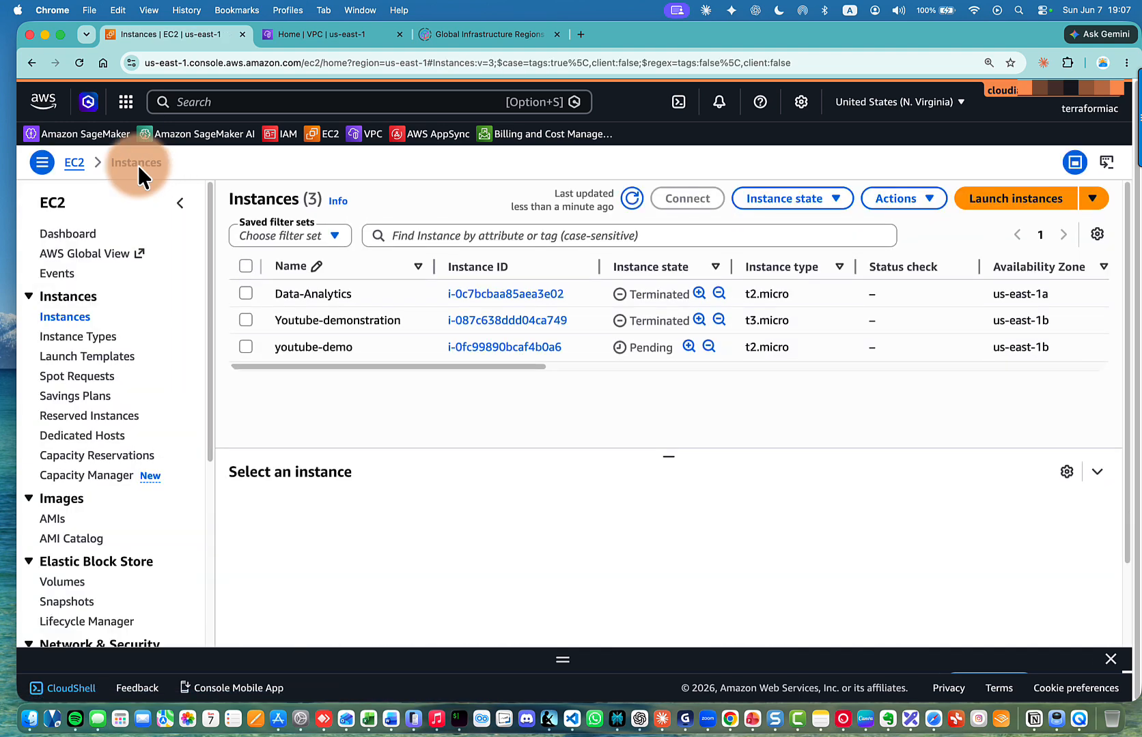
drag(631, 347, 659, 348)
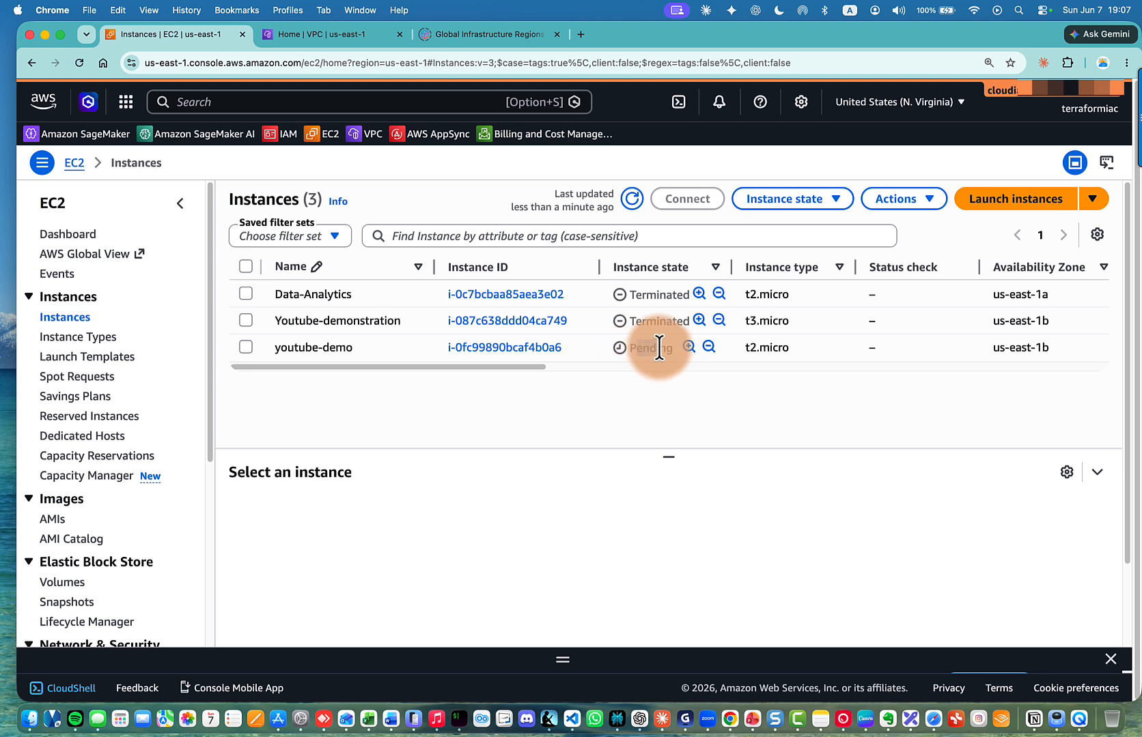
click(667, 347)
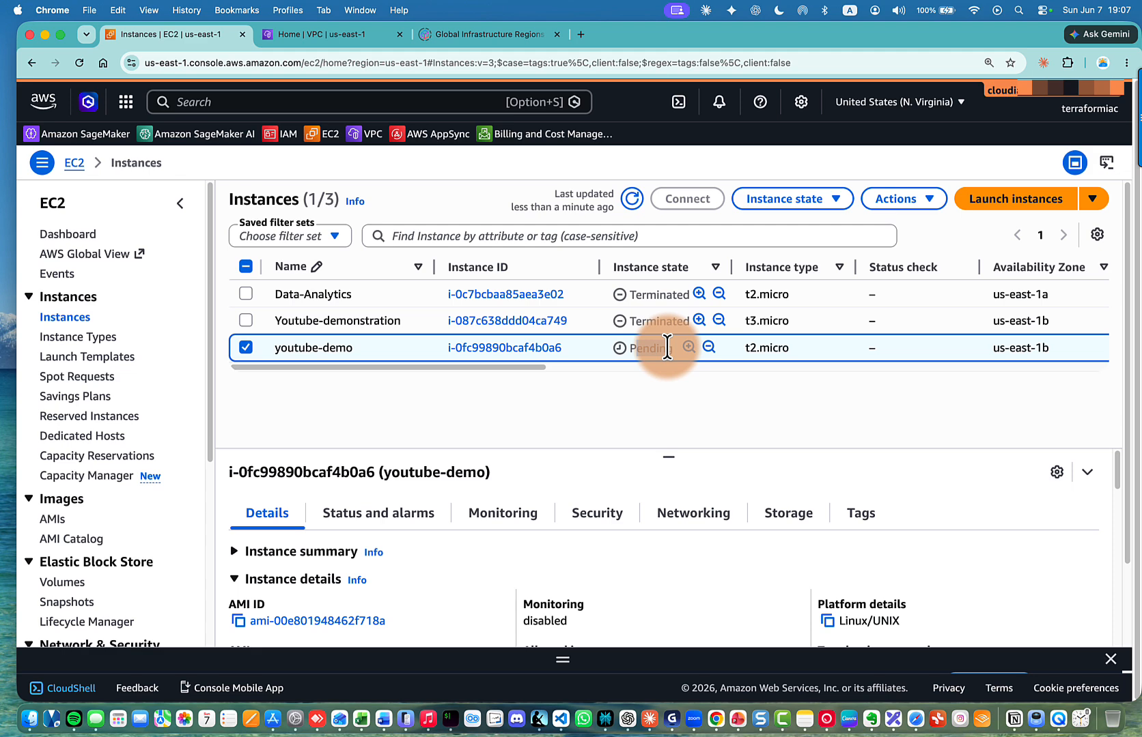
click(631, 199)
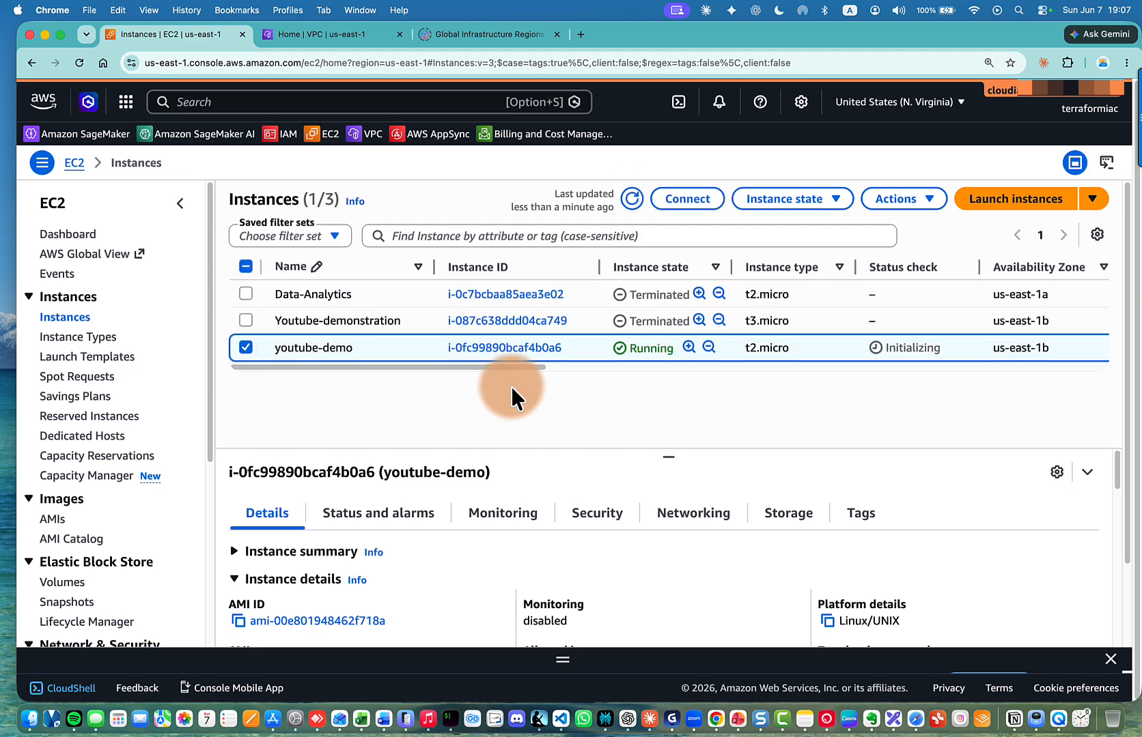
drag(637, 349, 673, 348)
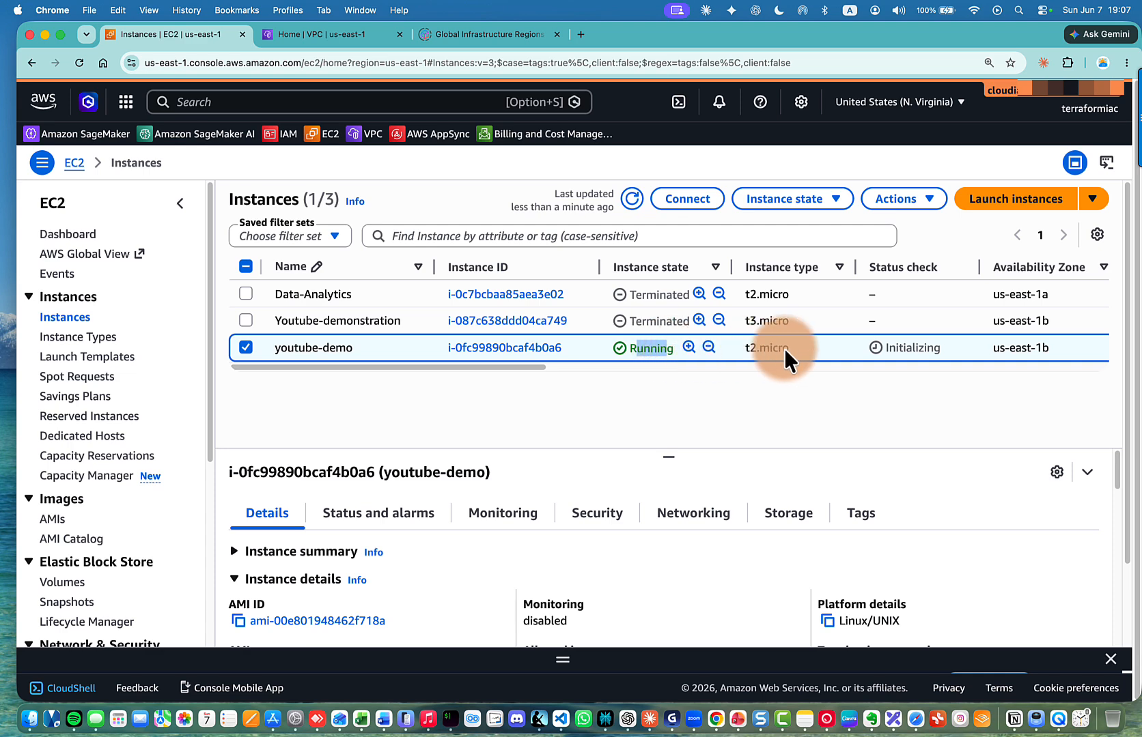
drag(962, 346, 913, 351)
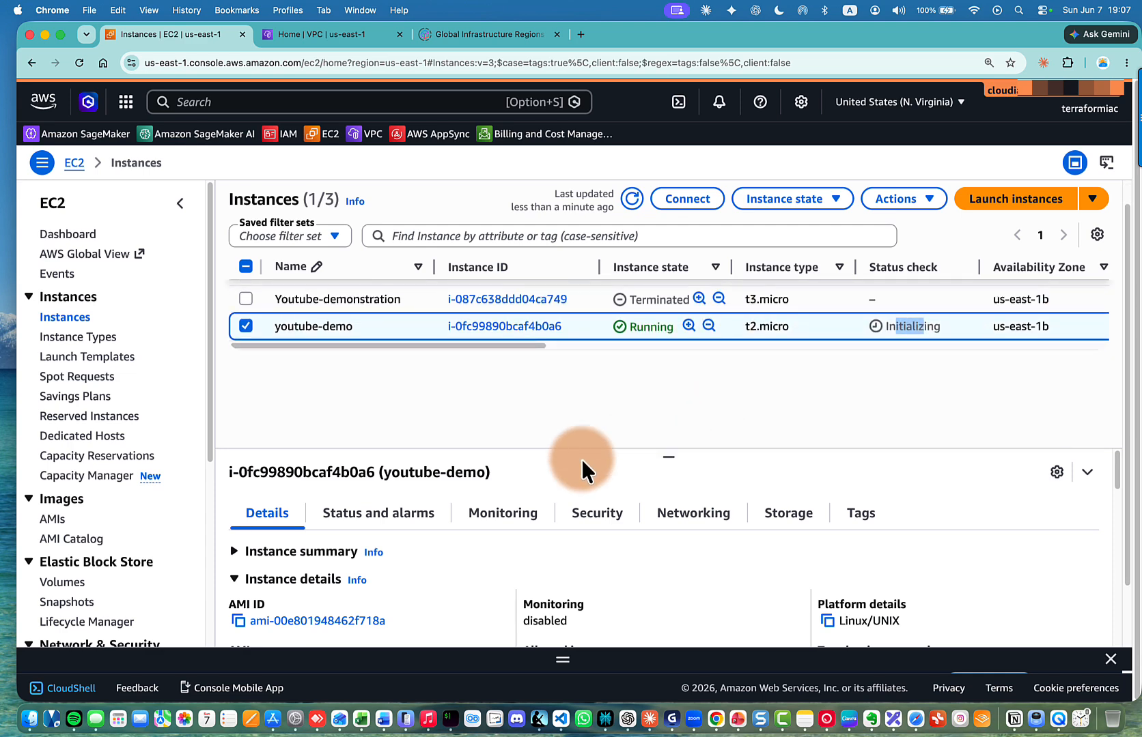
Enlarge the youtube-demo details area and examine its system and instance status checks
click(419, 519)
drag(663, 449, 663, 381)
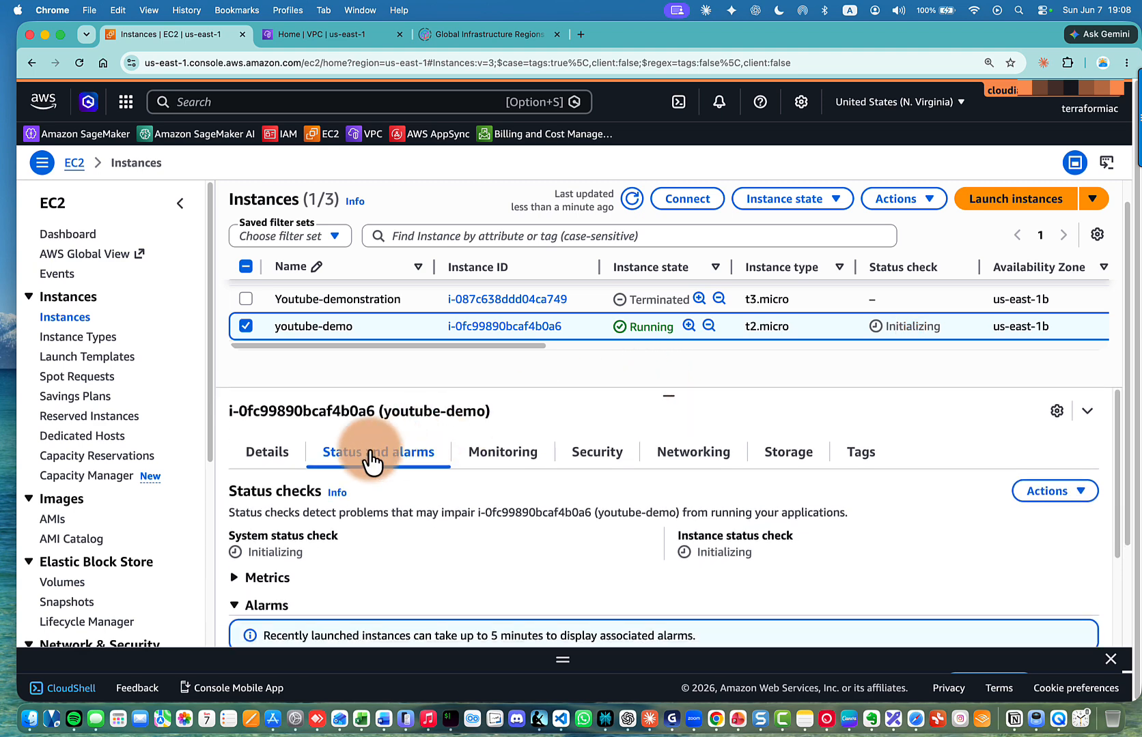
click(257, 330)
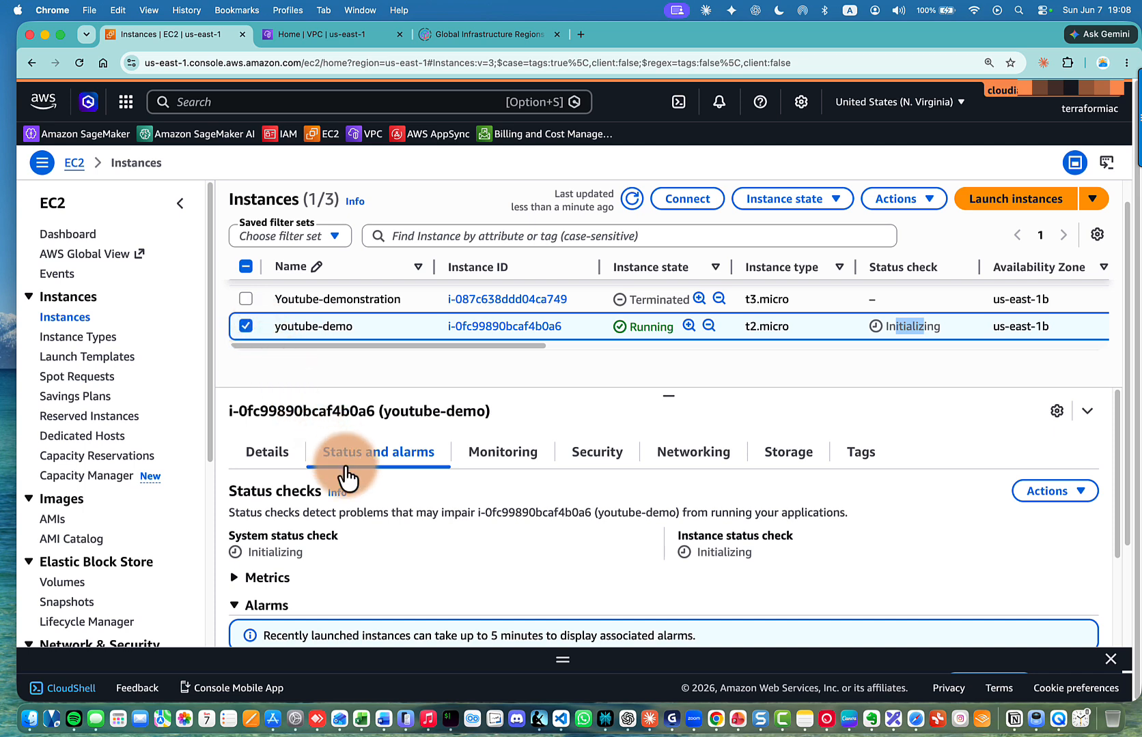
scroll(434, 480, down, 2)
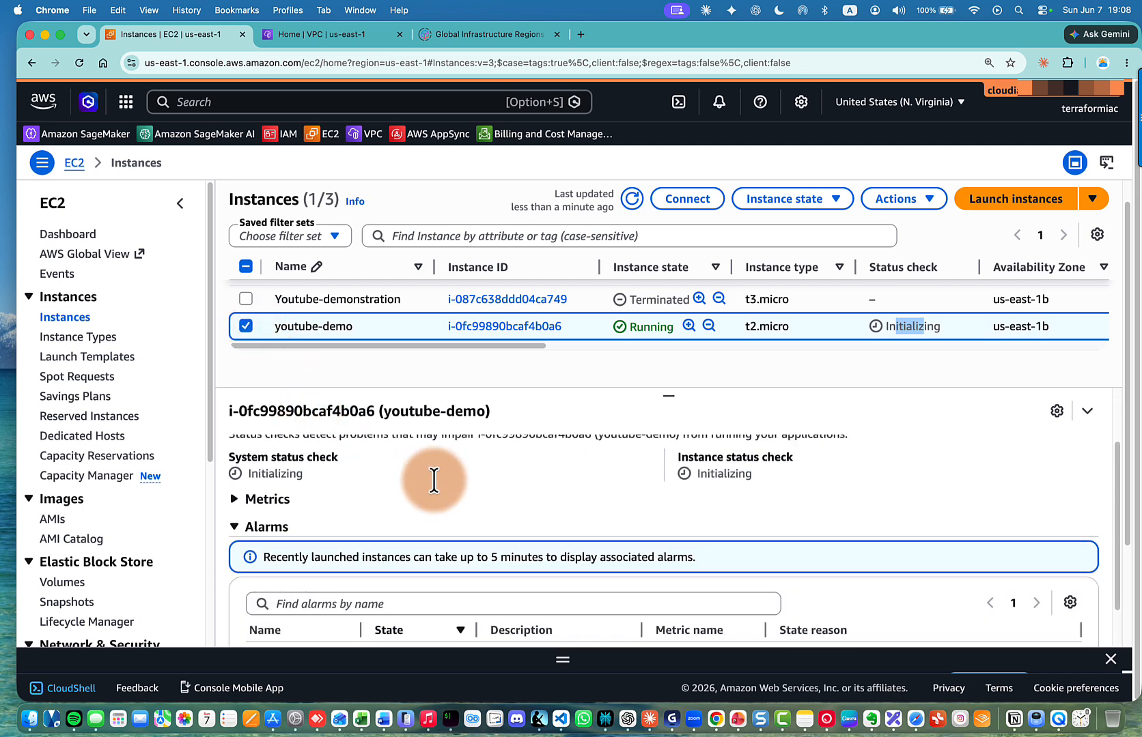
drag(251, 474, 303, 473)
drag(700, 475, 752, 474)
scroll(740, 473, up, 1)
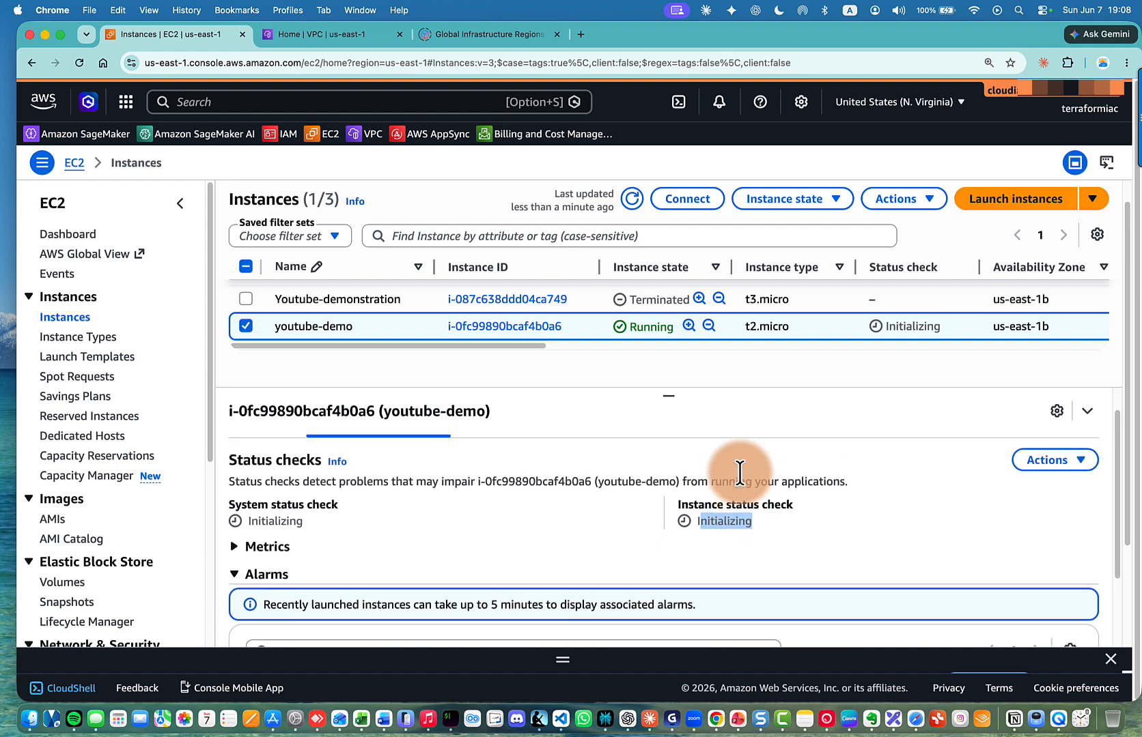
Copy the public IPv4 address from youtube-demo's networking details
scroll(739, 474, up, 2)
click(706, 464)
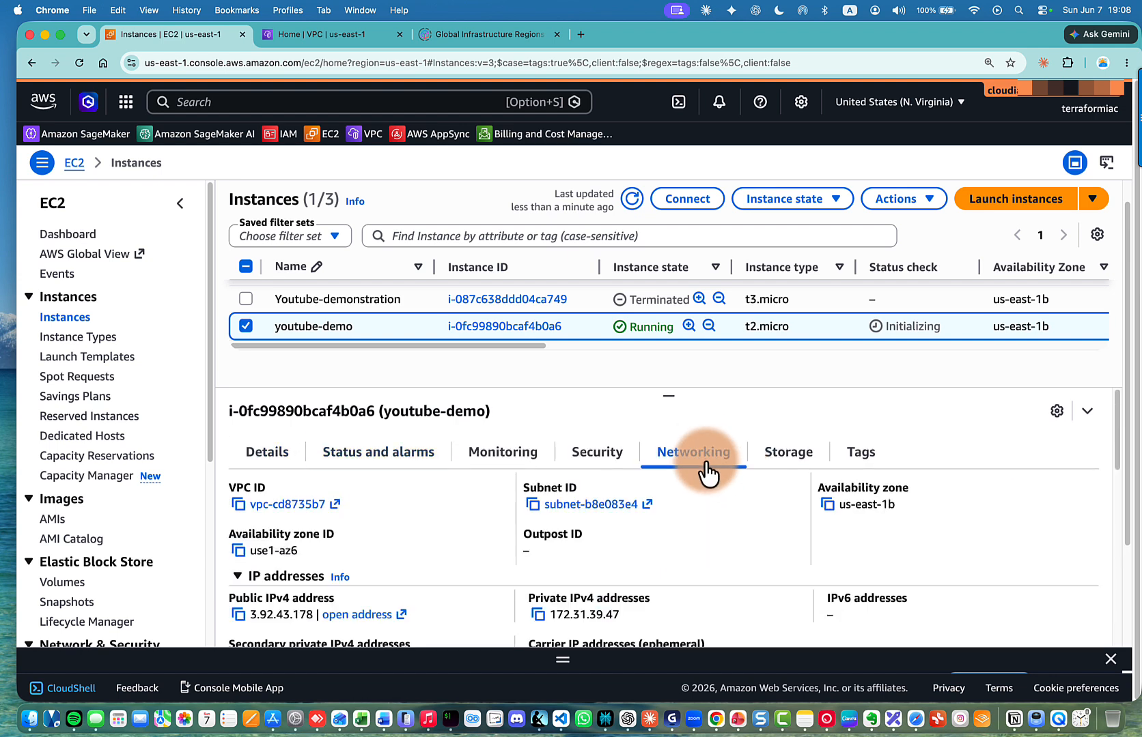
scroll(404, 552, down, 1)
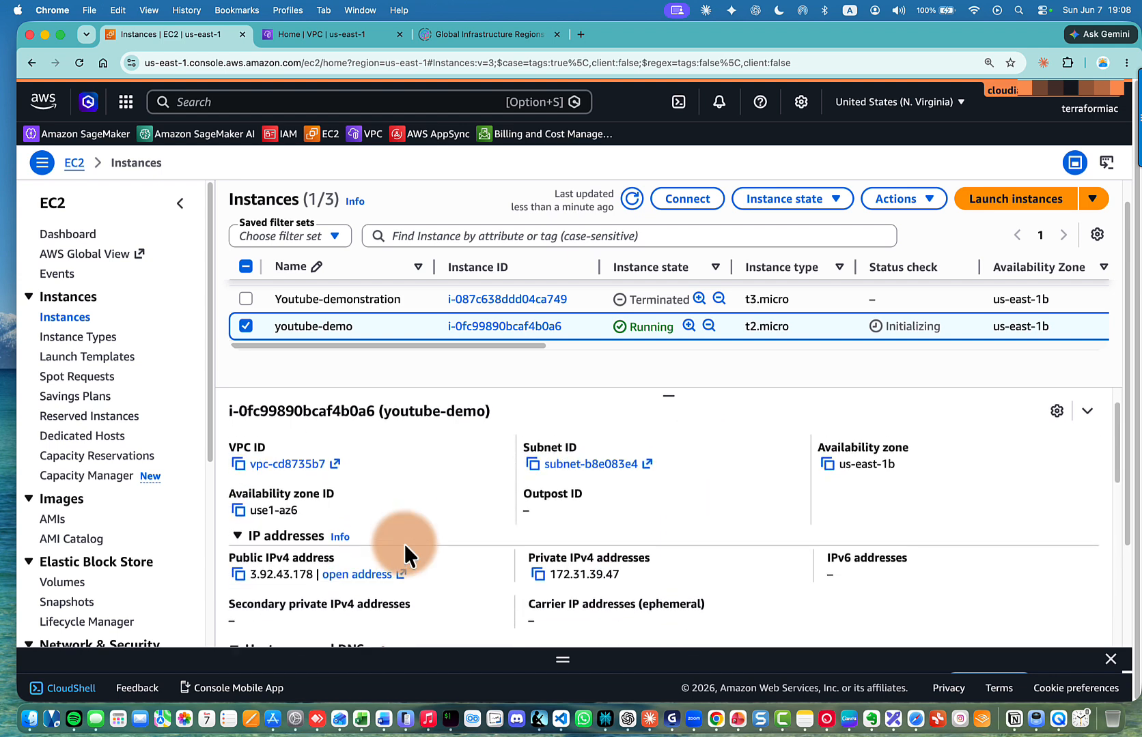
scroll(404, 544, up, 1)
click(238, 605)
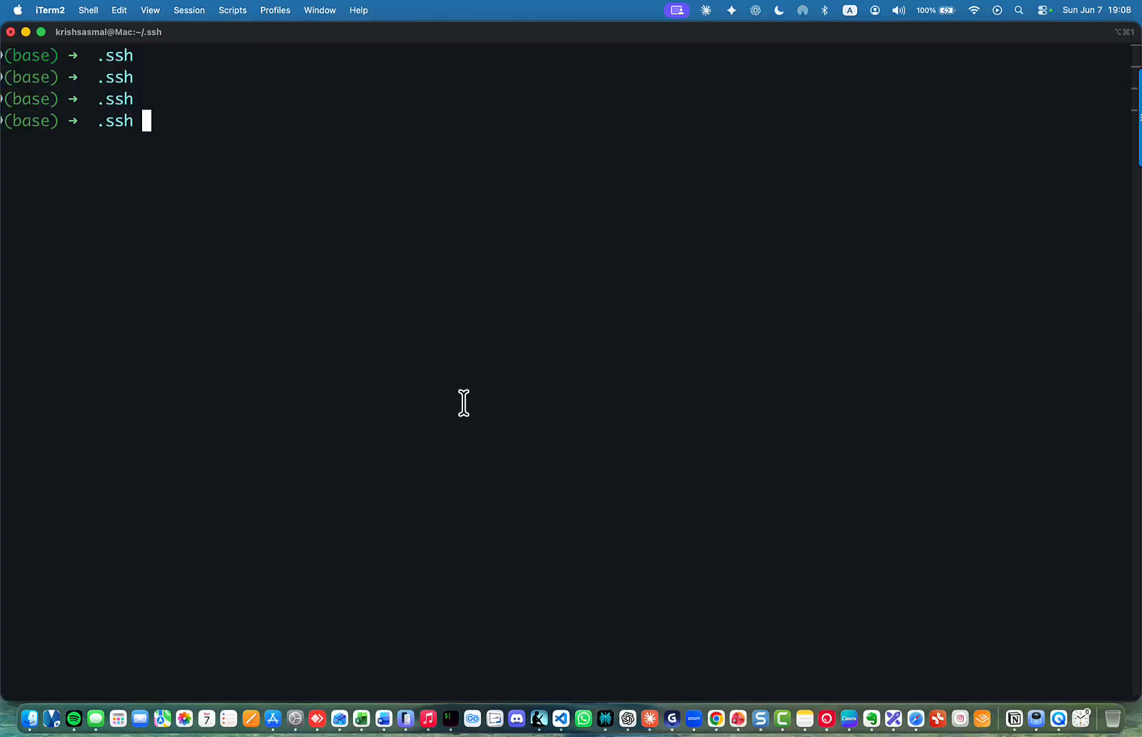
text(ll)
key(Return)
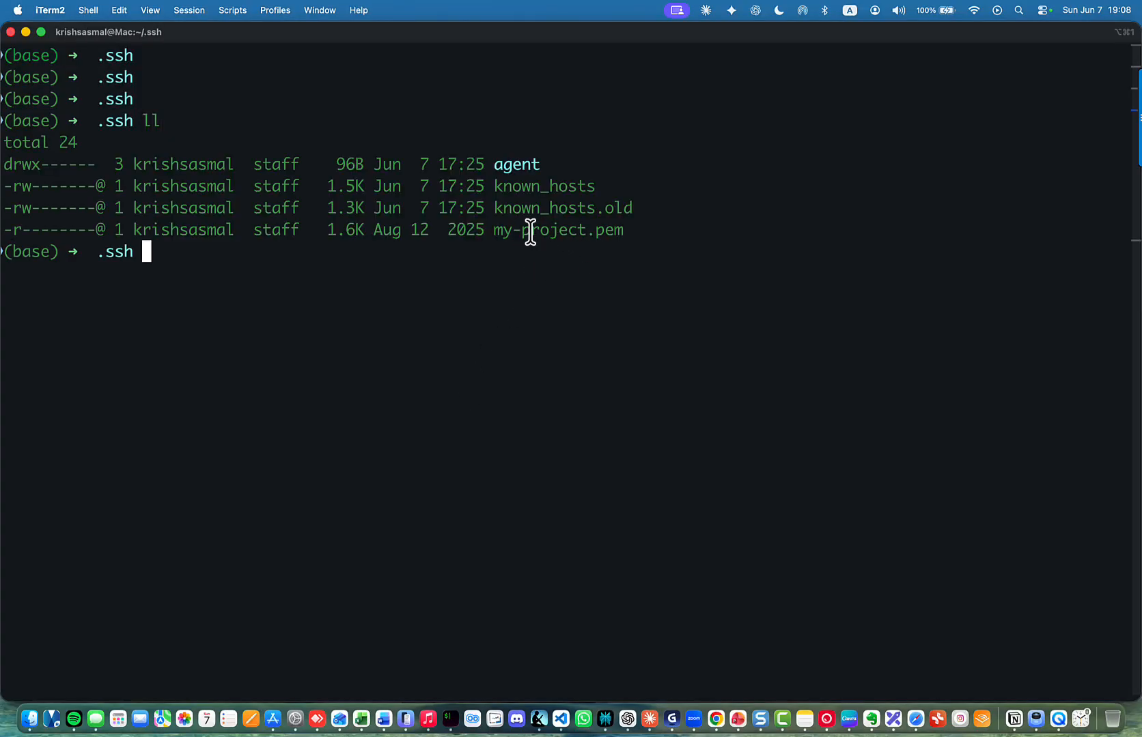
text(ssh -i m)
key(Tab)
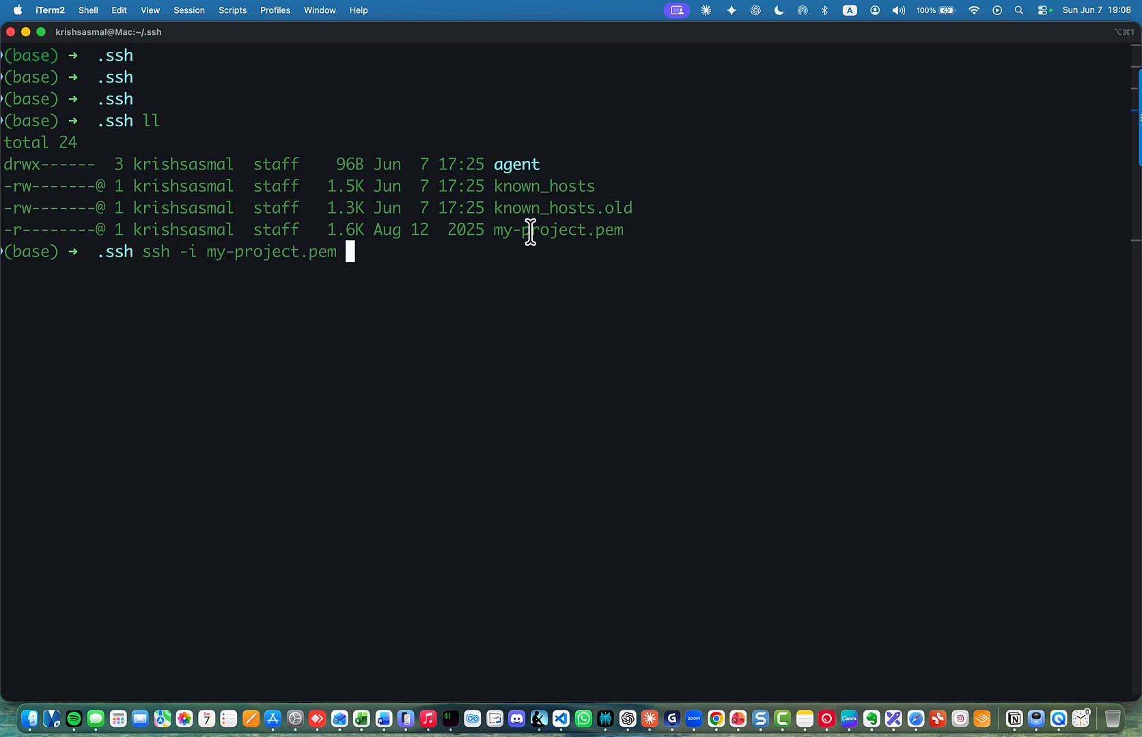
text(ec2-user@)
key(super+v)
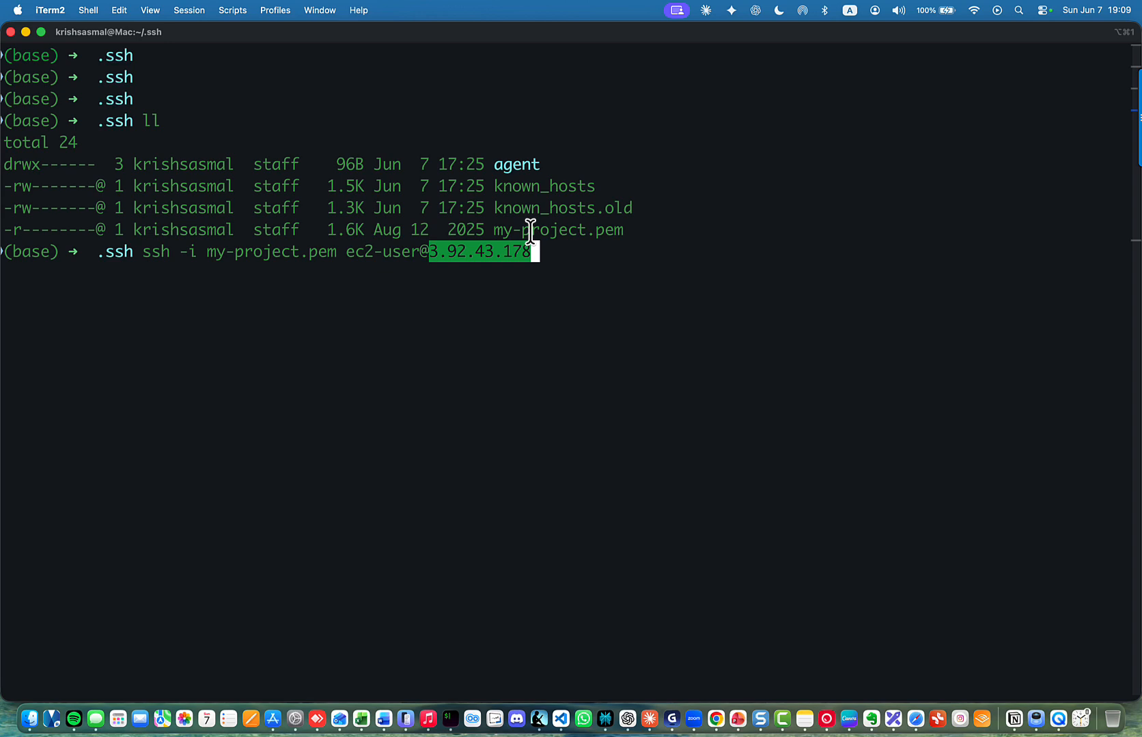
key(Return)
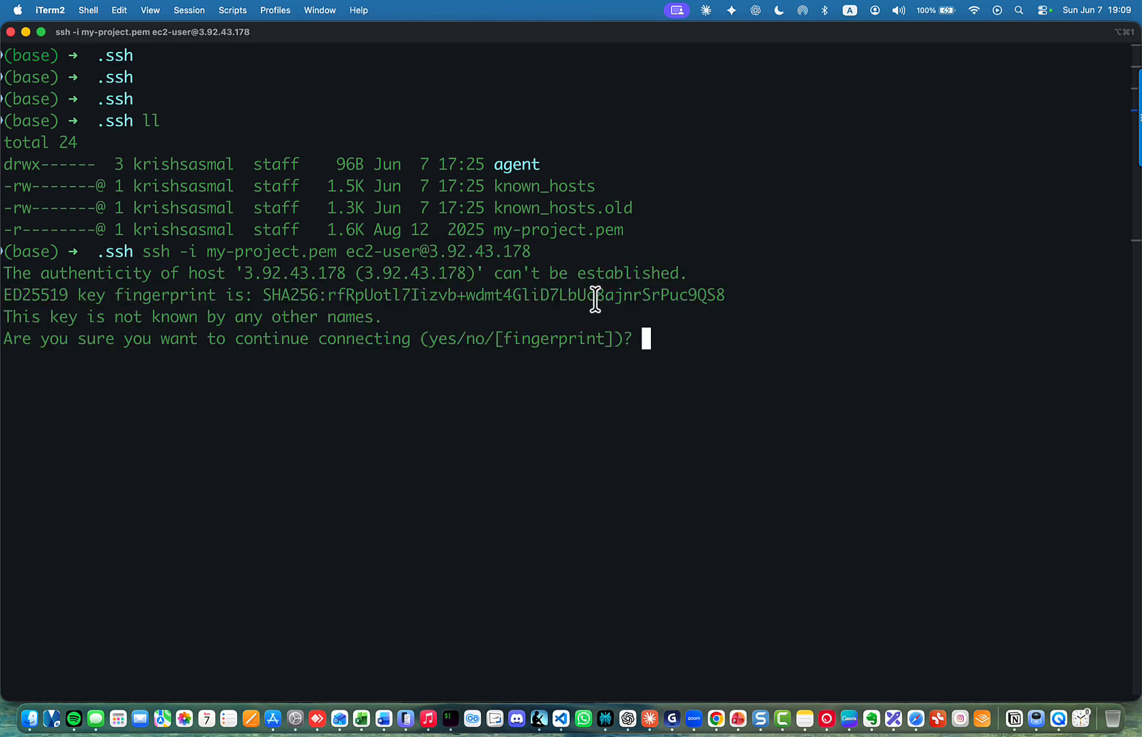
text(yes)
key(Return)
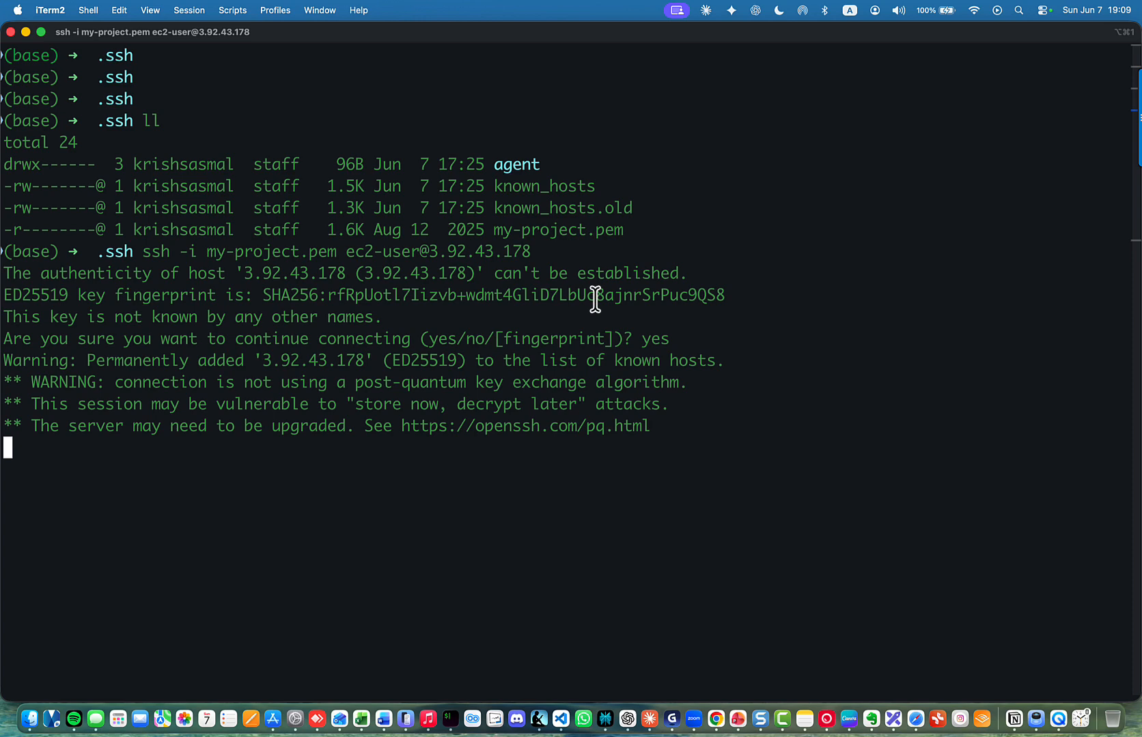
On the remote instance, run ls -l to list the home directory and lsblk to inspect the disk and its partitions
text(ls -l)
key(Return)
text(lsblk)
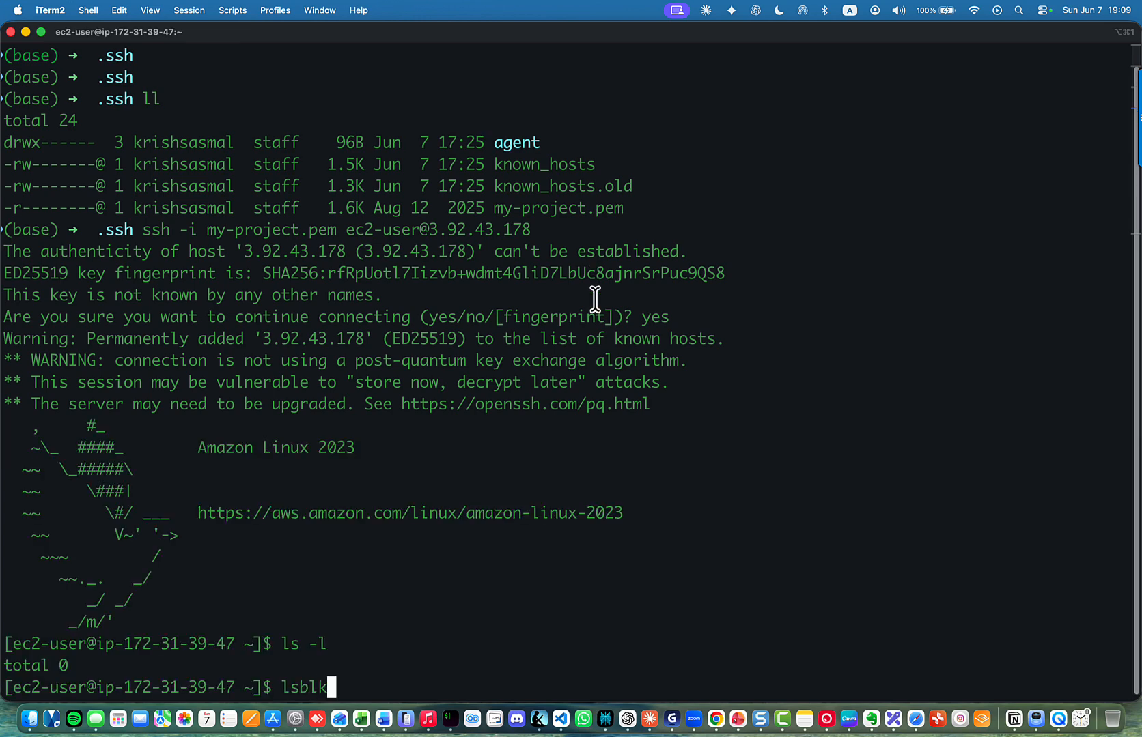
key(Return)
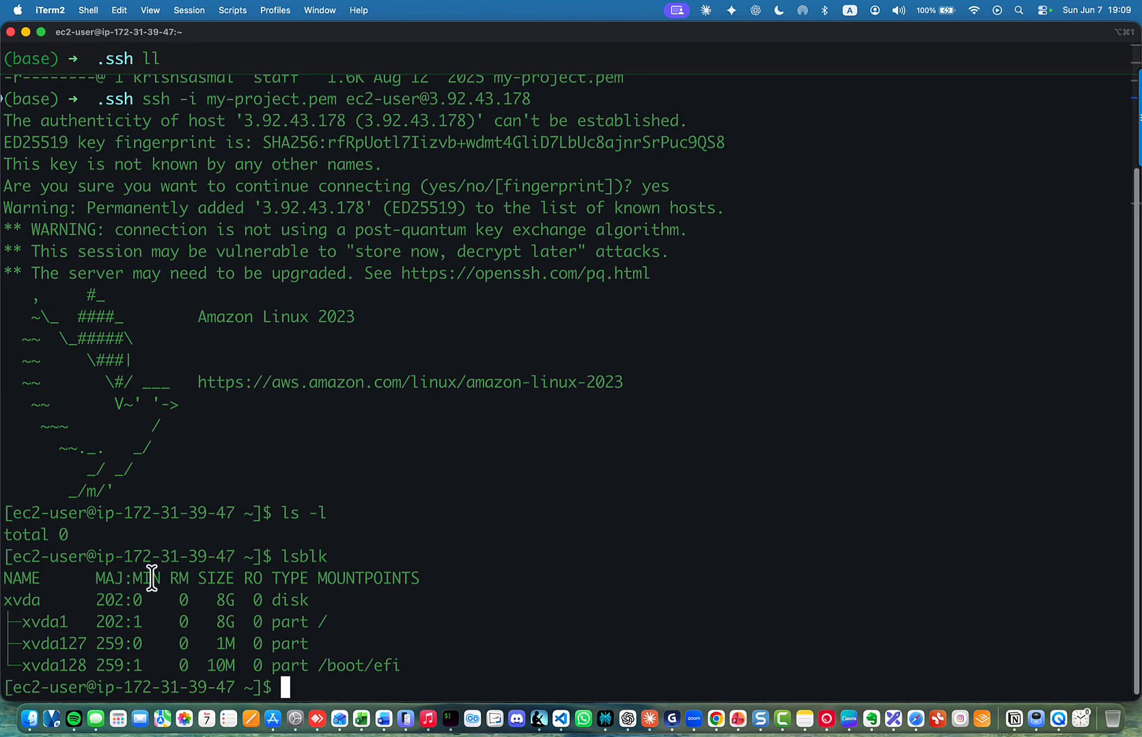
drag(33, 620, 407, 672)
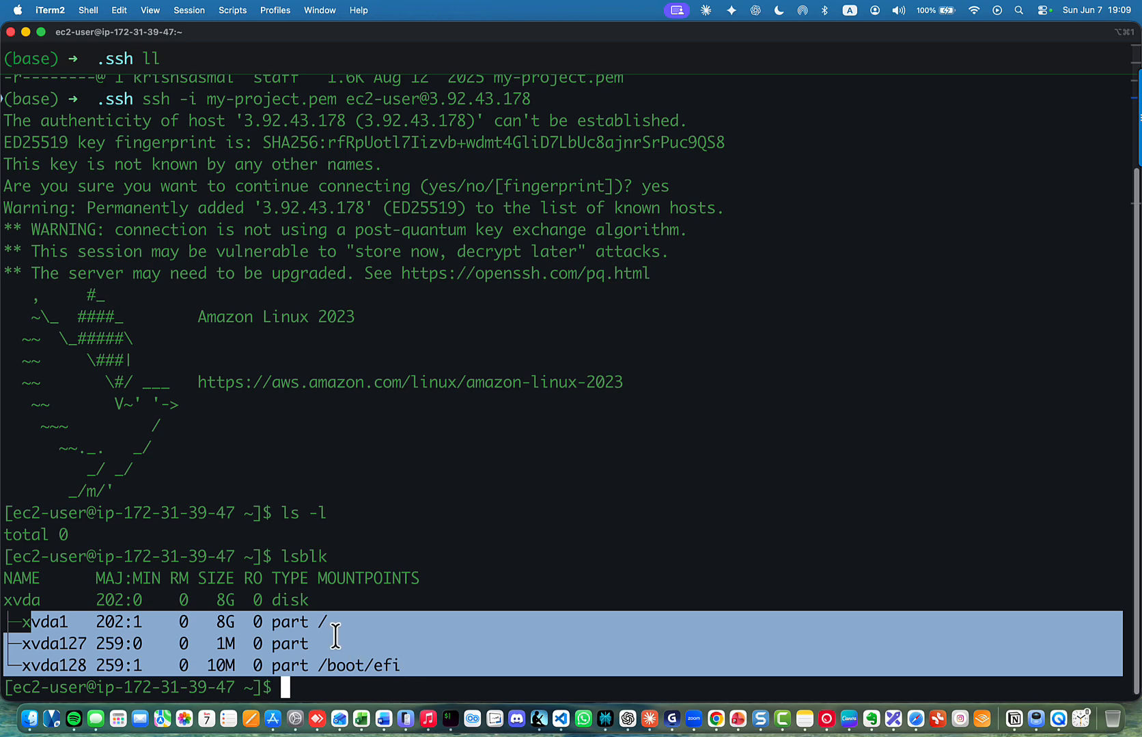
drag(330, 629, 344, 665)
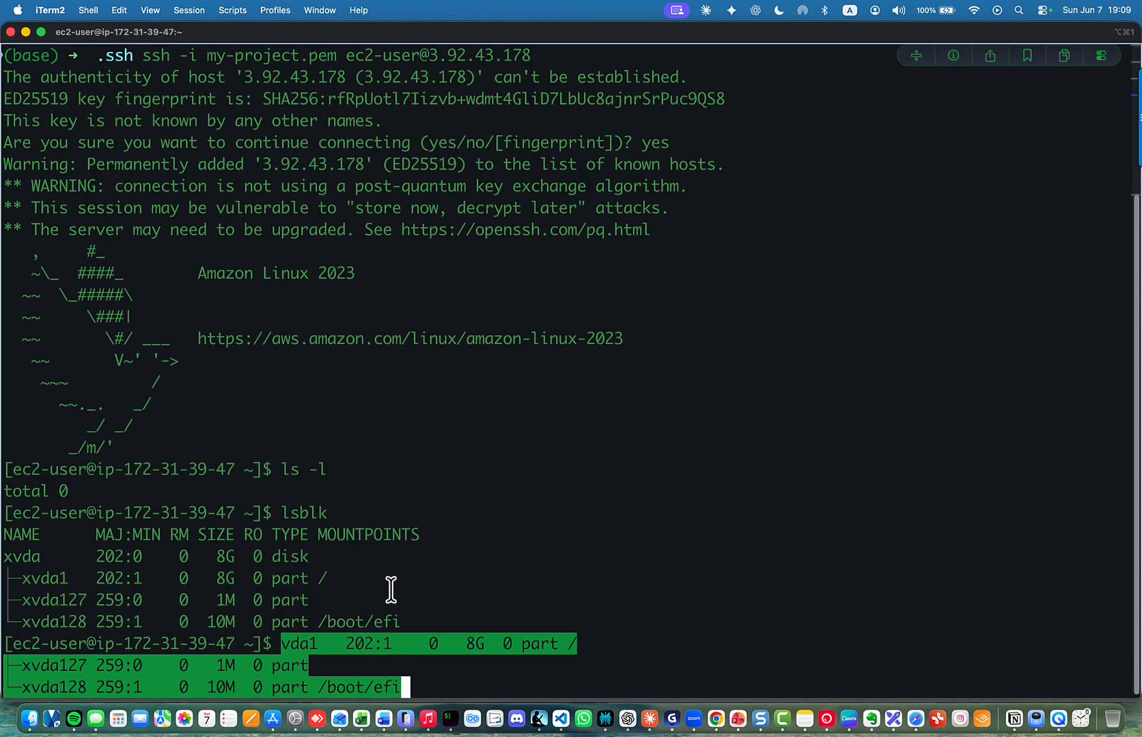